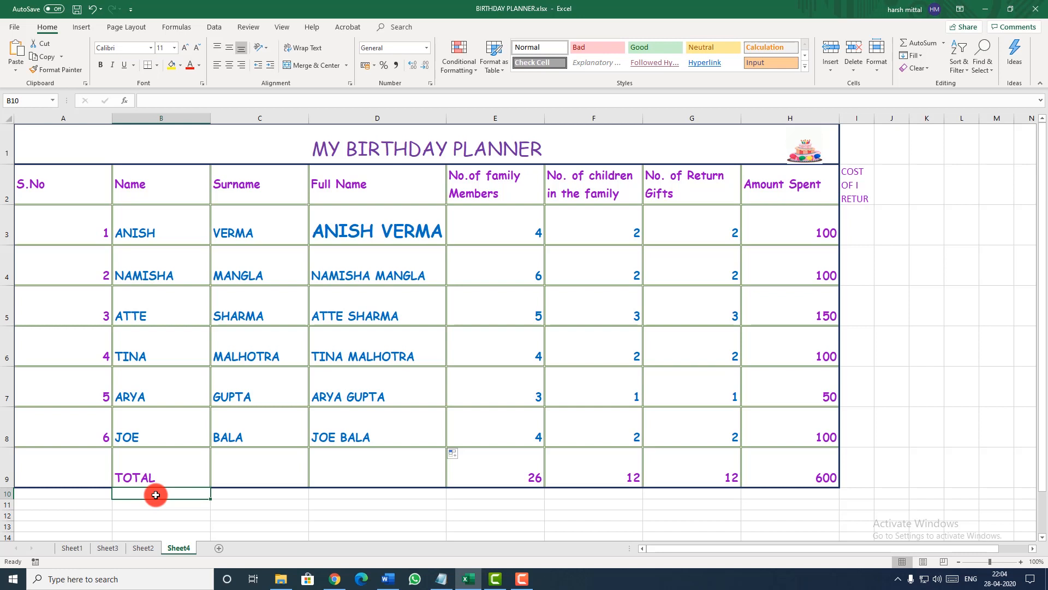
Step: Enter the label MIN in cell B10 and copy the TOTAL cell's formatting onto it
drag(154, 494, 746, 448)
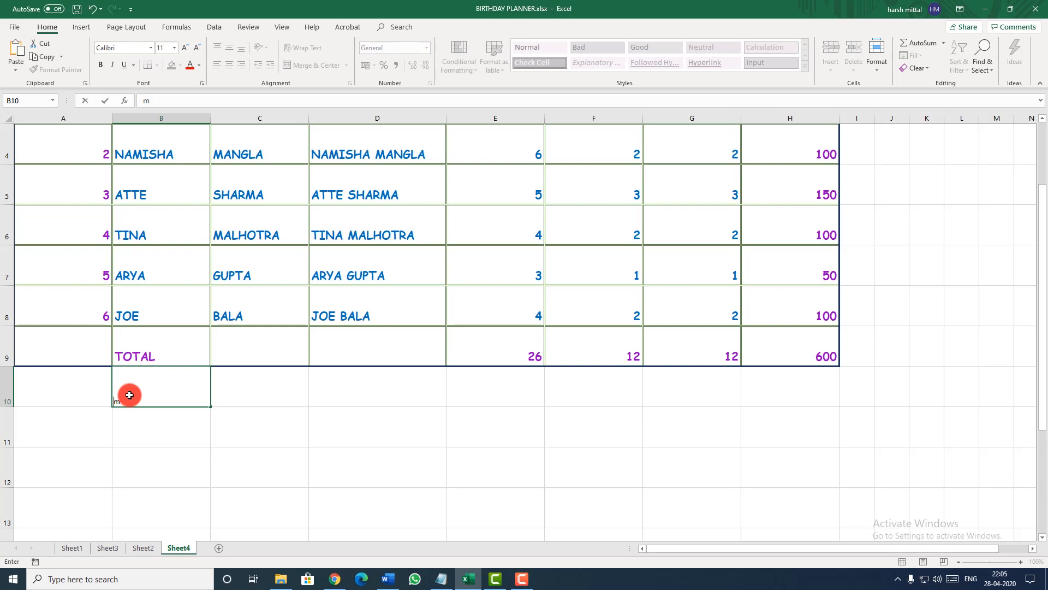
key(BackSpace)
text(MIN)
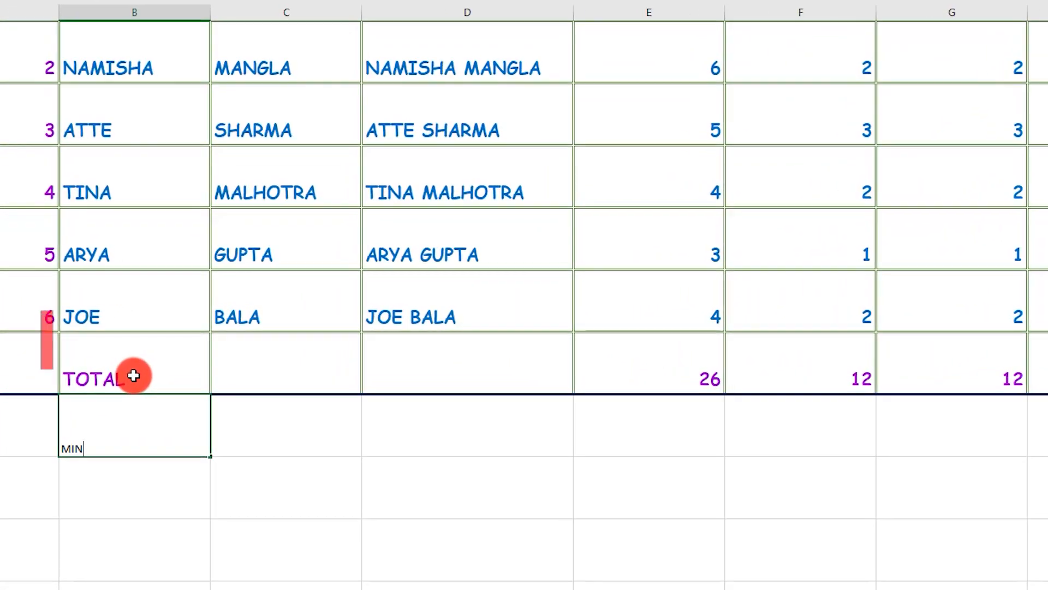
click(155, 359)
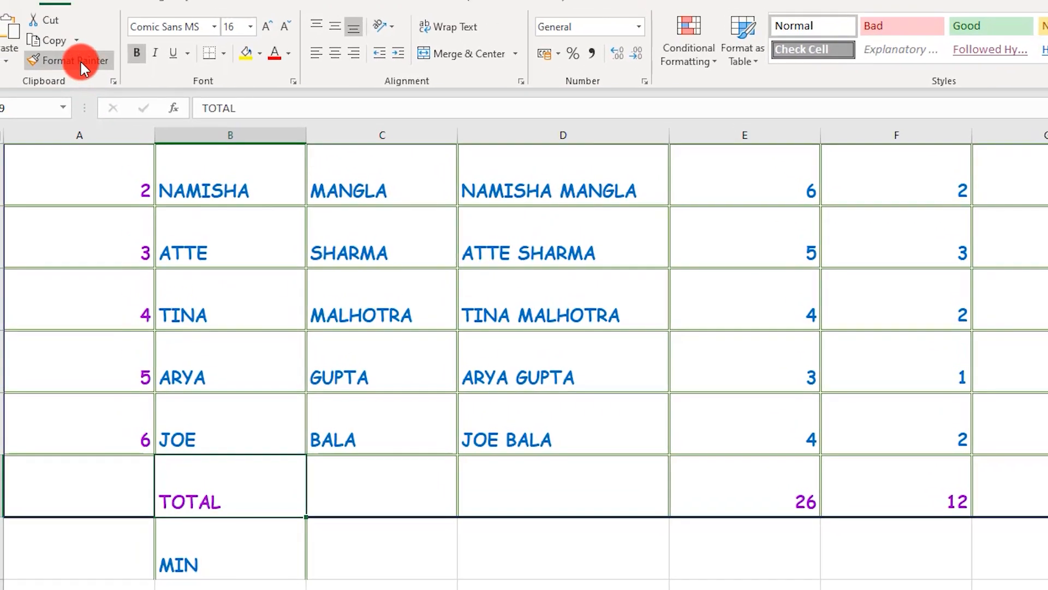
click(82, 68)
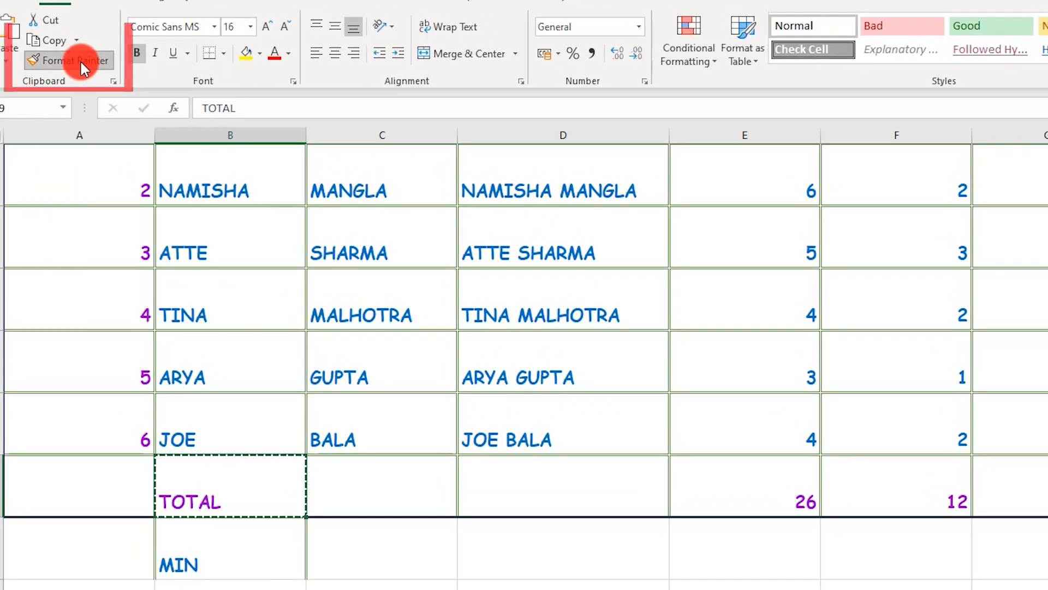
click(163, 563)
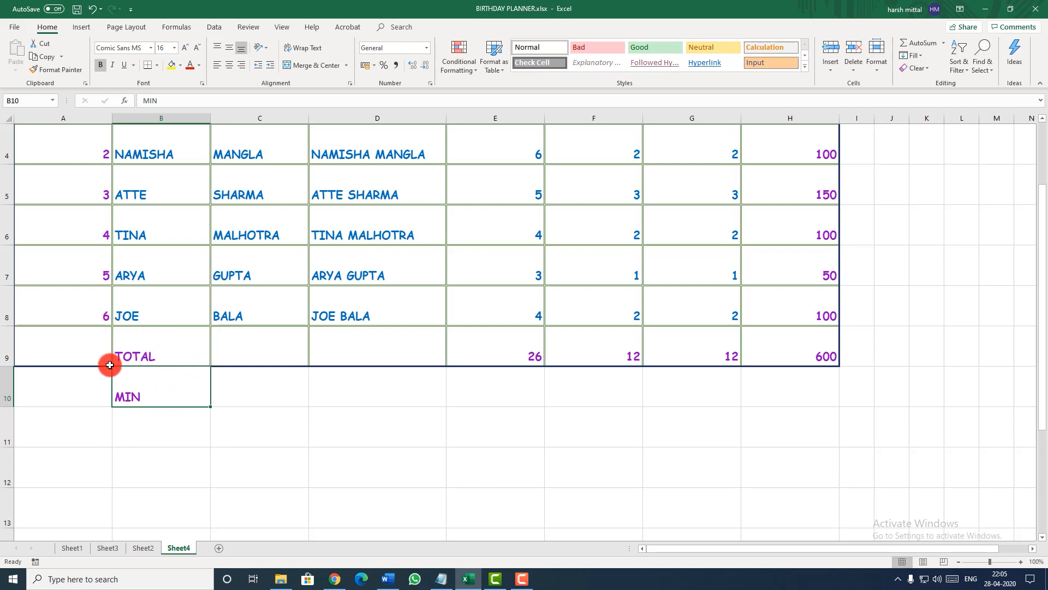
click(146, 355)
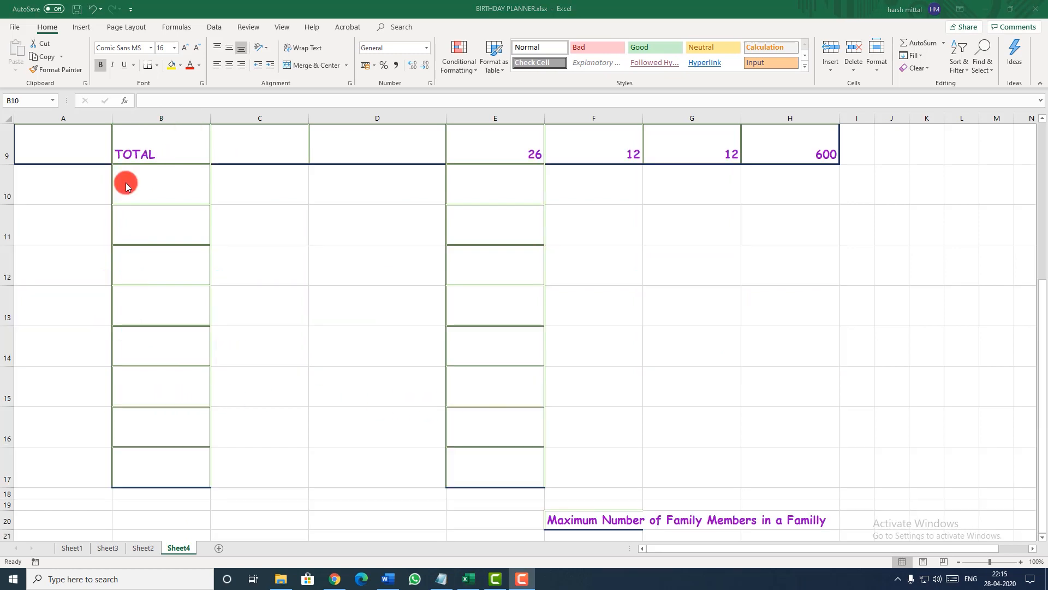
Step: Enter the label "Minimum Number of Family members in a Family" in cell B10, below TOTAL
click(126, 182)
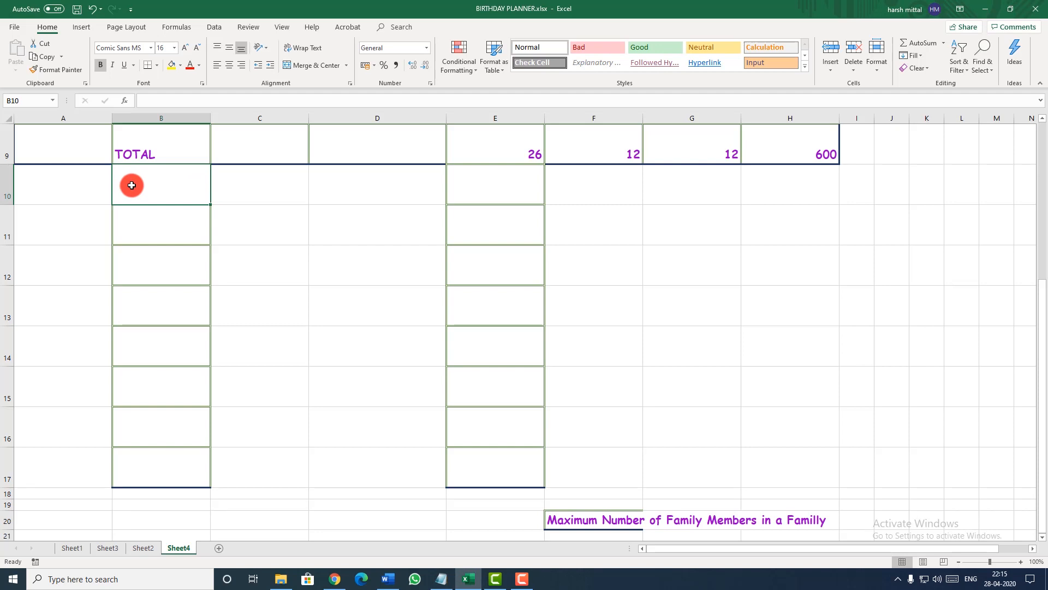
text(Mini)
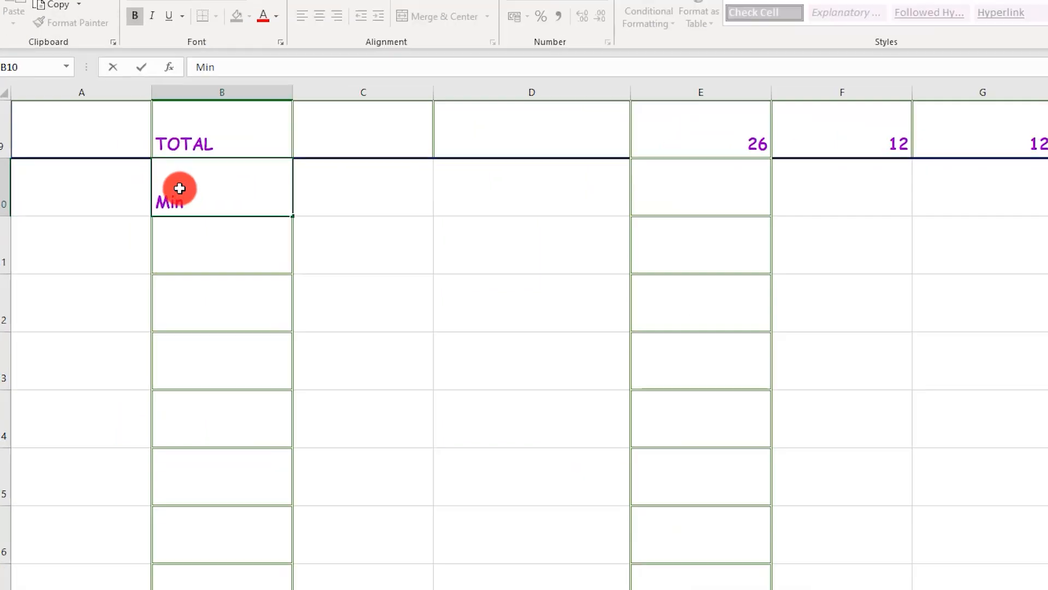
text(mum Number of F)
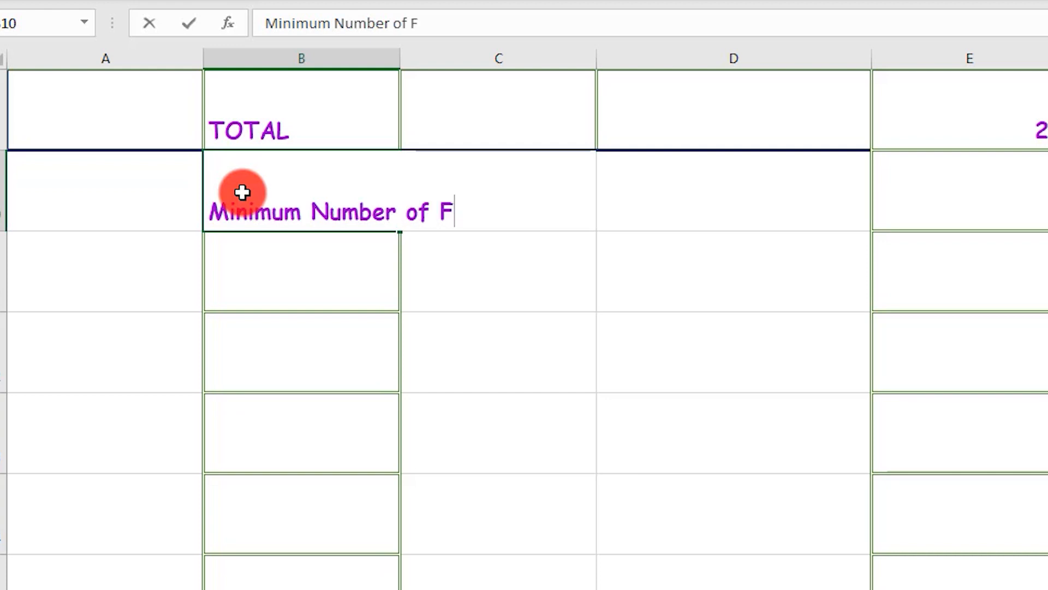
text(amily members in a Family)
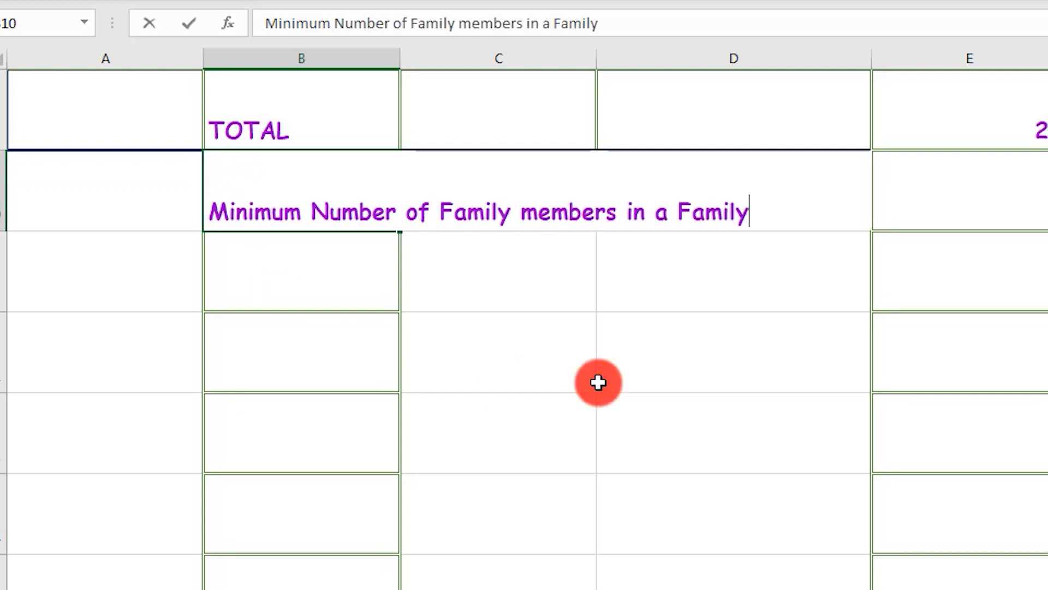
Step: Open Insert Function for cell E10 and search for "min"
click(893, 206)
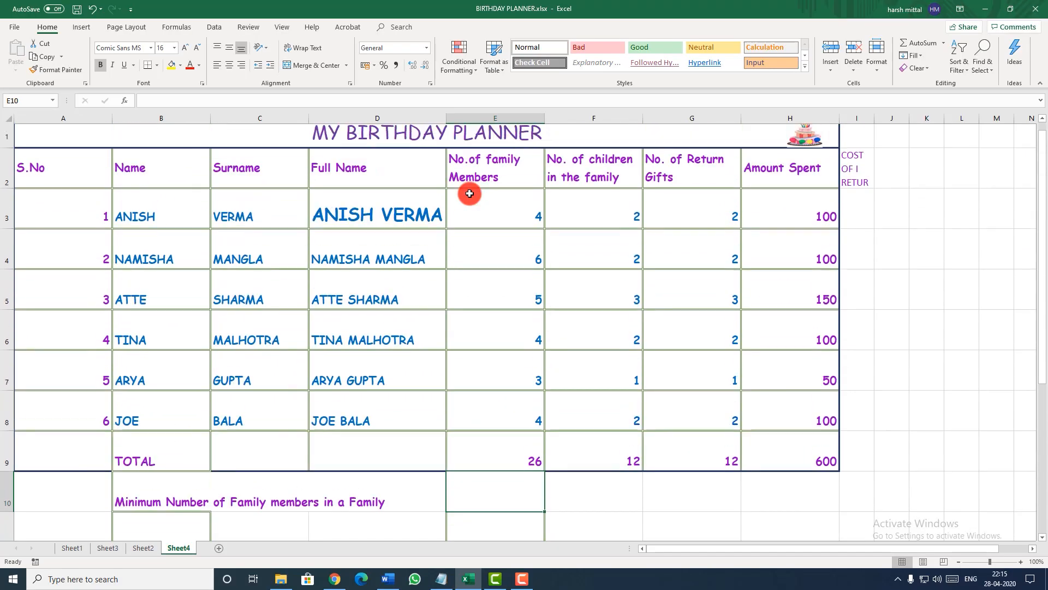
scroll(386, 171, down, 2)
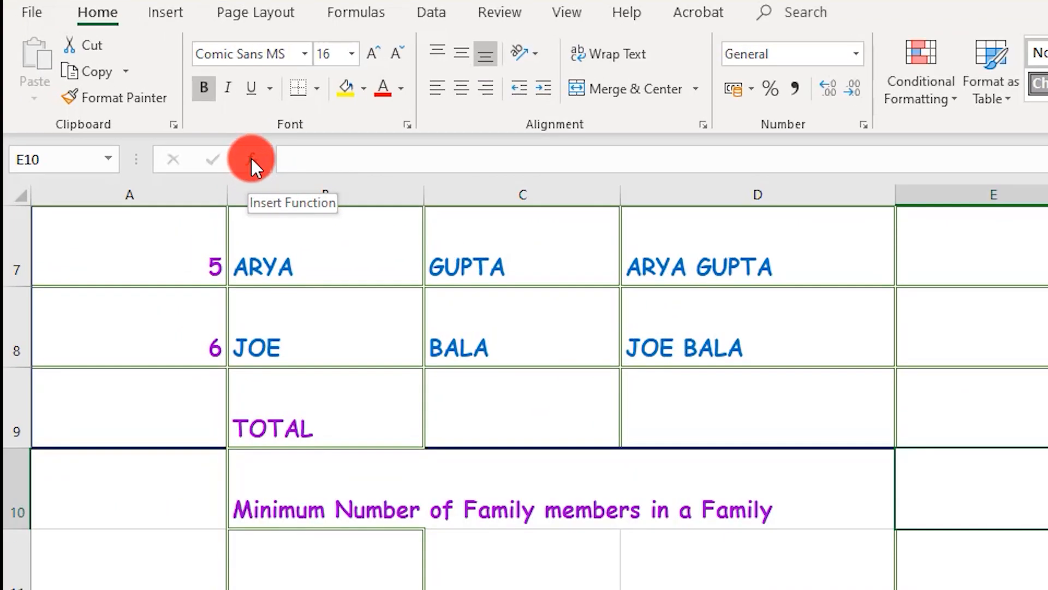
click(251, 156)
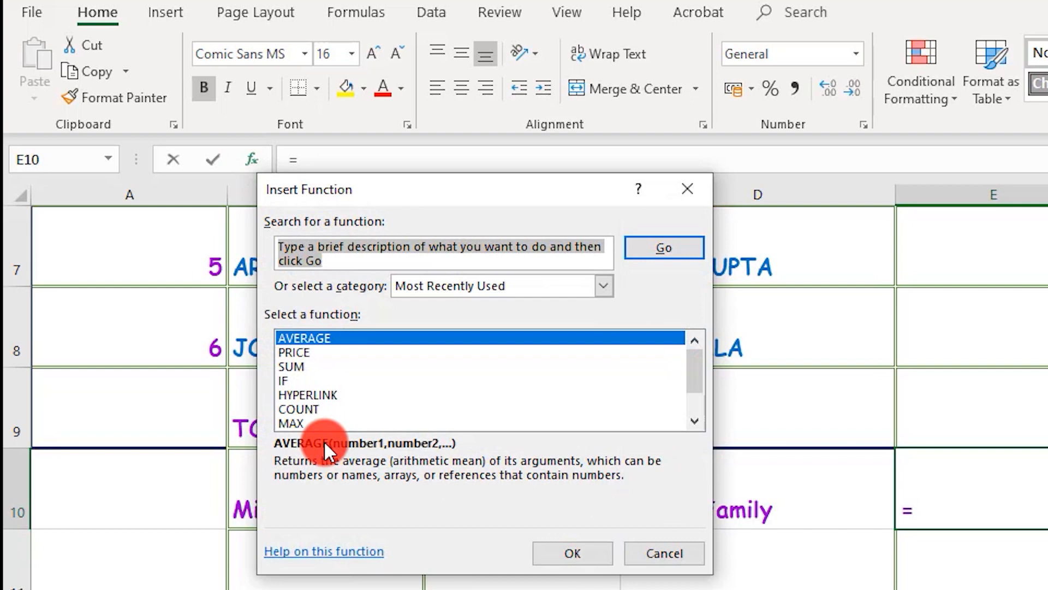
click(338, 262)
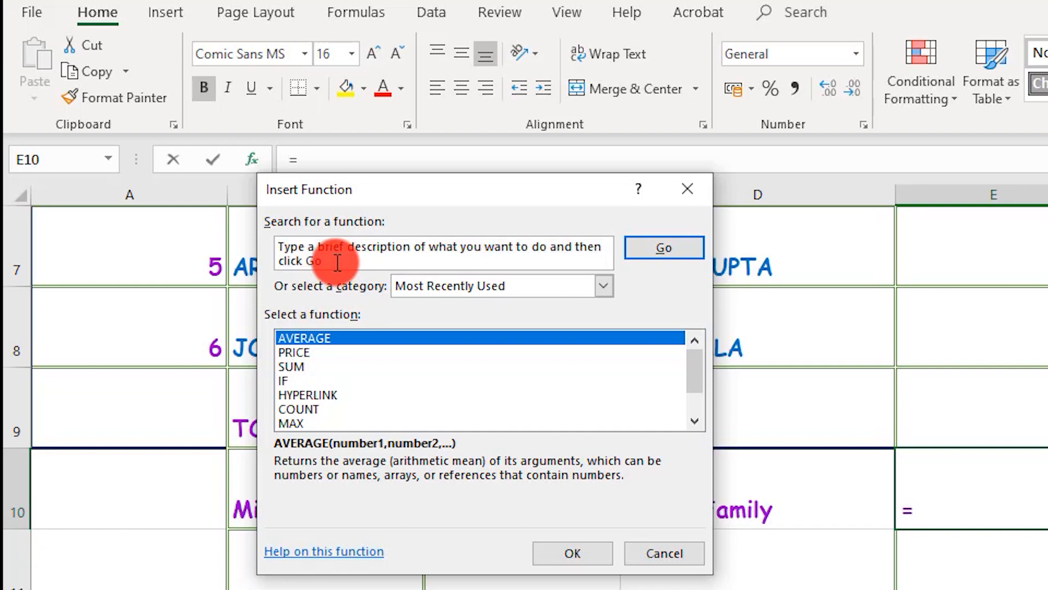
key(BackSpace)
key(BackSpace)
key(BackSpace)
key(BackSpace)
key(BackSpace)
key(BackSpace)
key(BackSpace)
key(BackSpace)
key(BackSpace)
key(BackSpace)
key(BackSpace)
key(BackSpace)
key(BackSpace)
key(BackSpace)
key(BackSpace)
key(BackSpace)
key(BackSpace)
key(BackSpace)
key(BackSpace)
key(BackSpace)
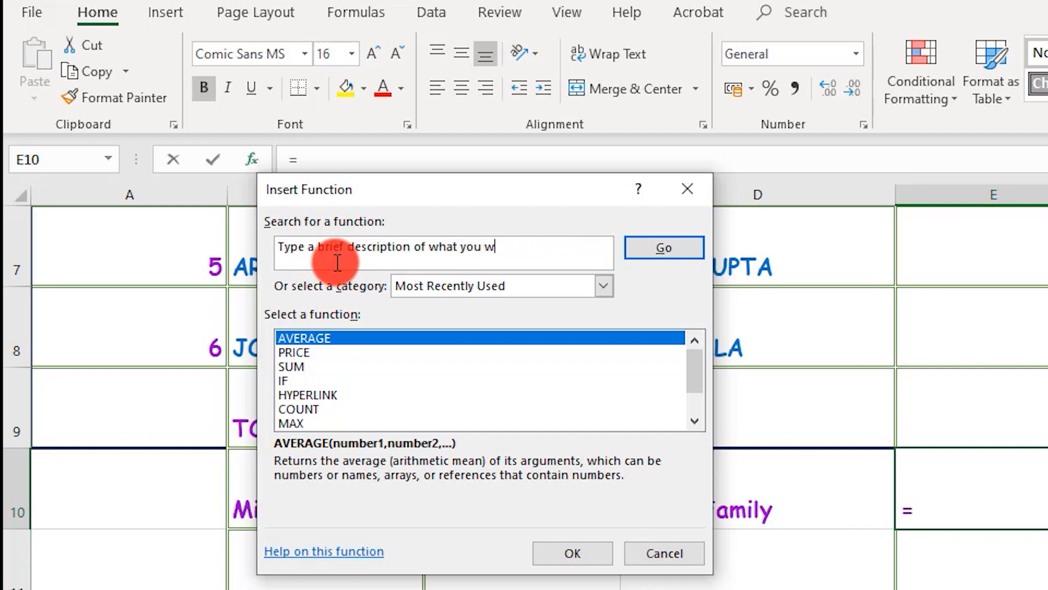
key(BackSpace)
key(BackSpace)
key(BackSpace)
key(BackSpace)
key(BackSpace)
key(BackSpace)
key(BackSpace)
key(BackSpace)
key(BackSpace)
key(BackSpace)
key(BackSpace)
key(BackSpace)
key(BackSpace)
key(BackSpace)
key(BackSpace)
key(BackSpace)
key(BackSpace)
key(BackSpace)
key(BackSpace)
key(BackSpace)
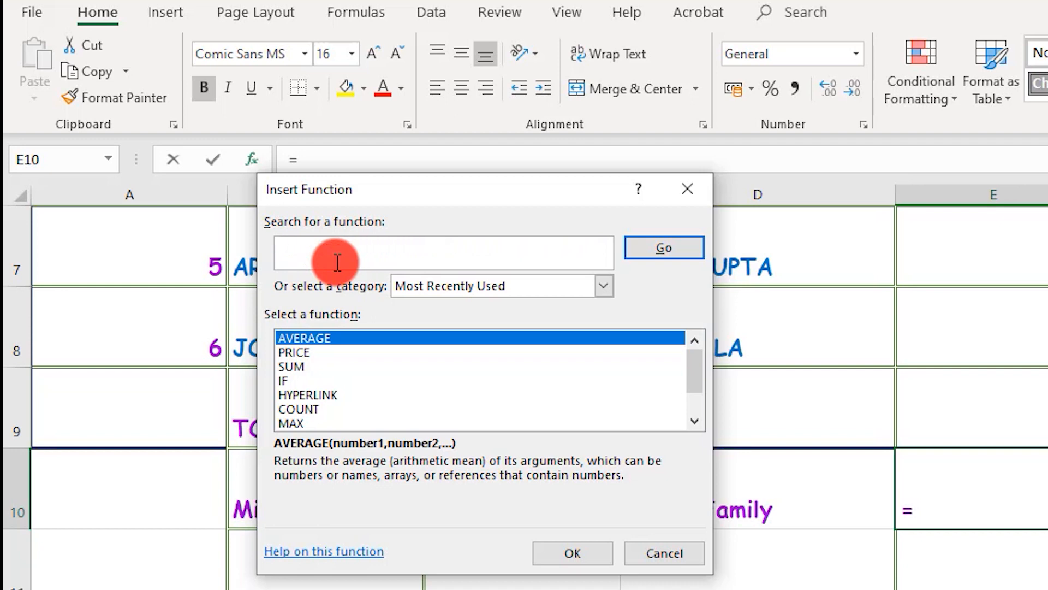
text(min)
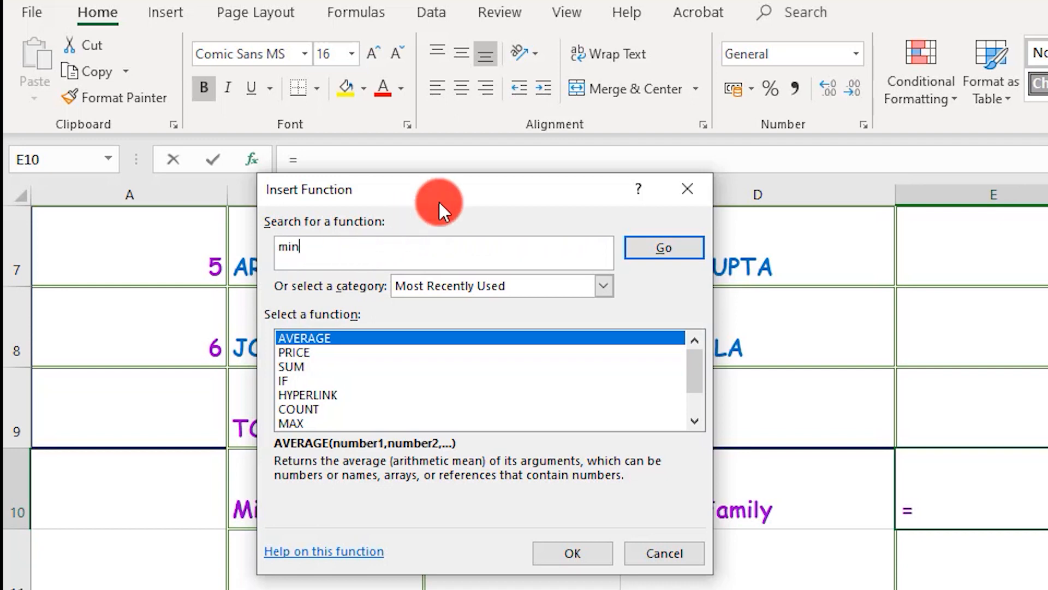
click(661, 242)
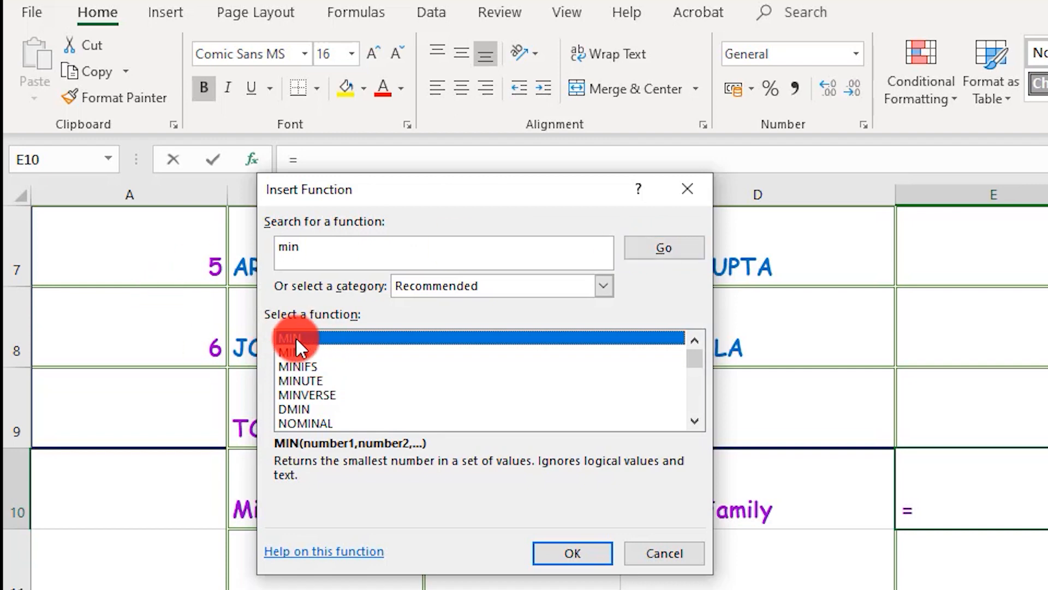
Step: Browse the Most Recently Used and All function categories, and close the Insert Function dialog without inserting anything
click(604, 283)
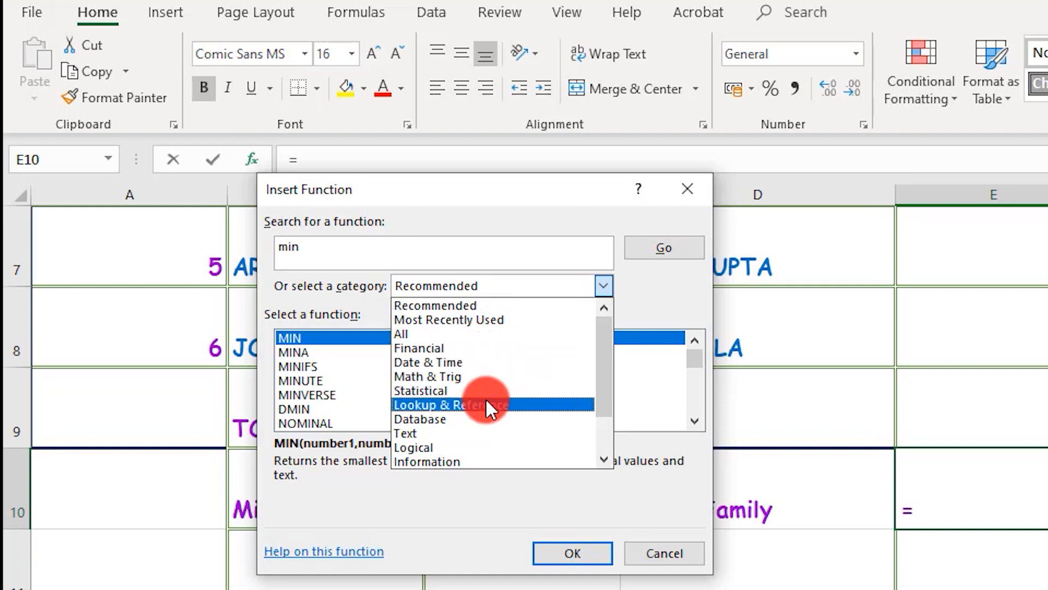
click(470, 322)
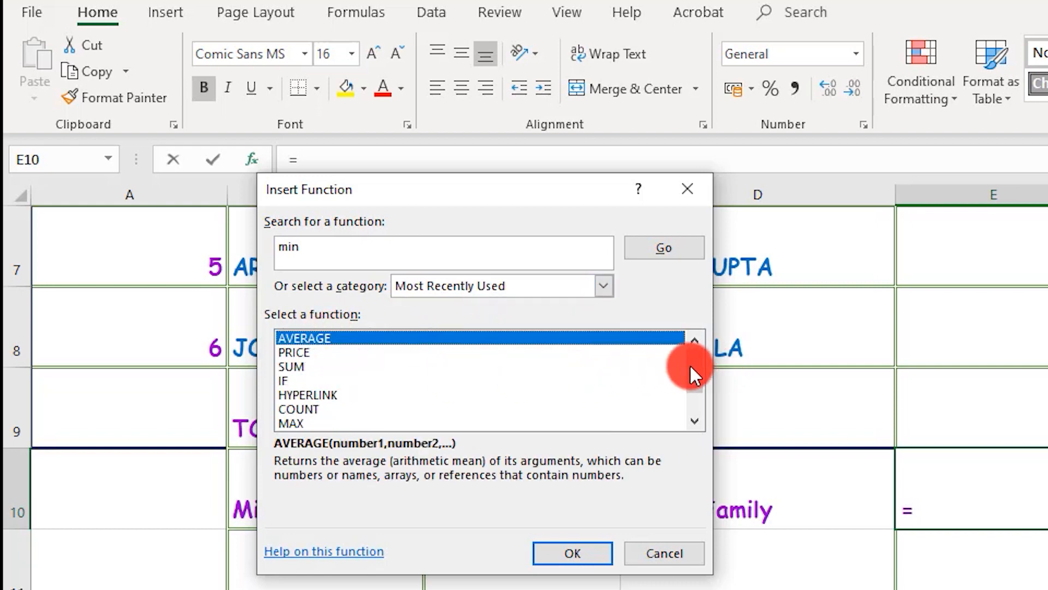
mouse_move(696, 363)
mouse_down()
mouse_move(692, 415)
mouse_move(694, 356)
mouse_up()
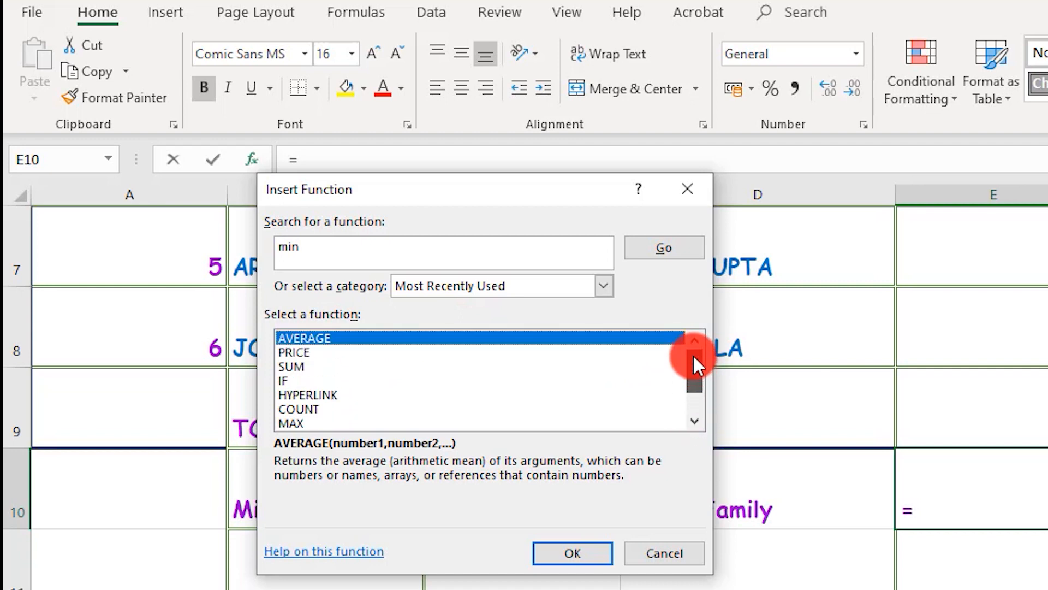
click(584, 286)
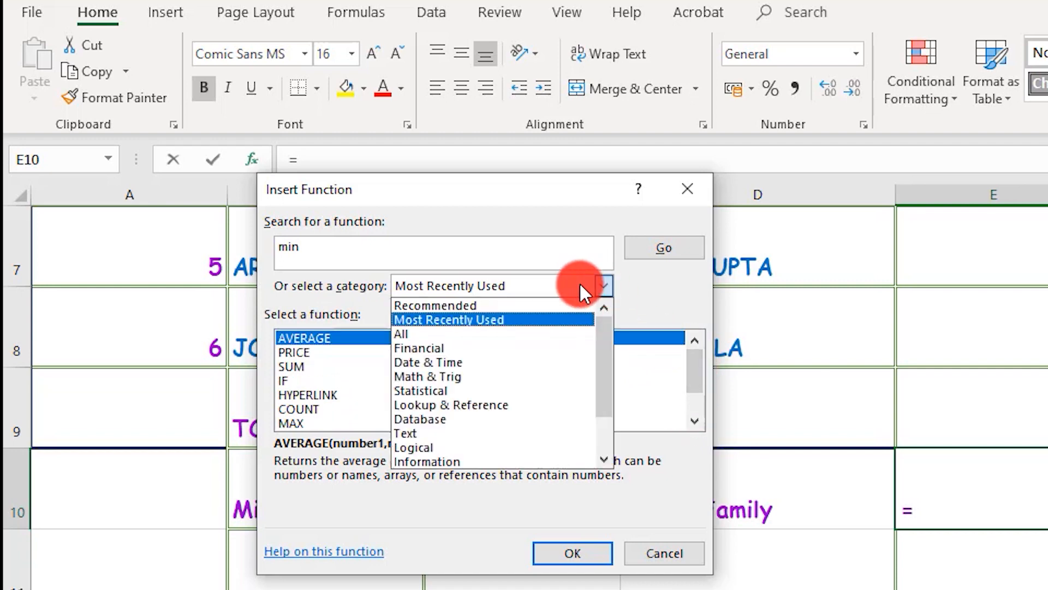
click(457, 331)
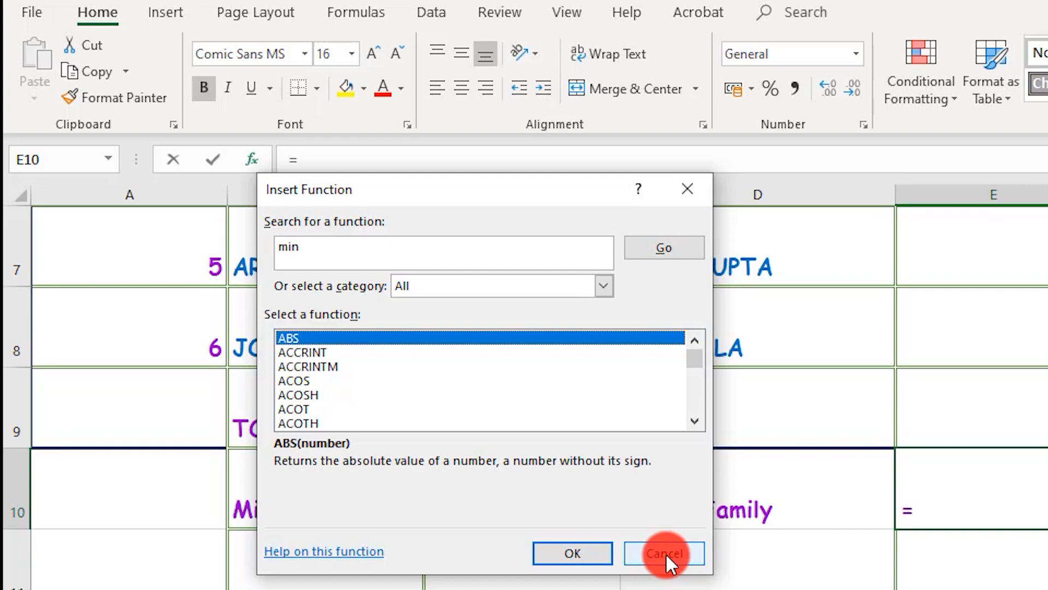
click(666, 552)
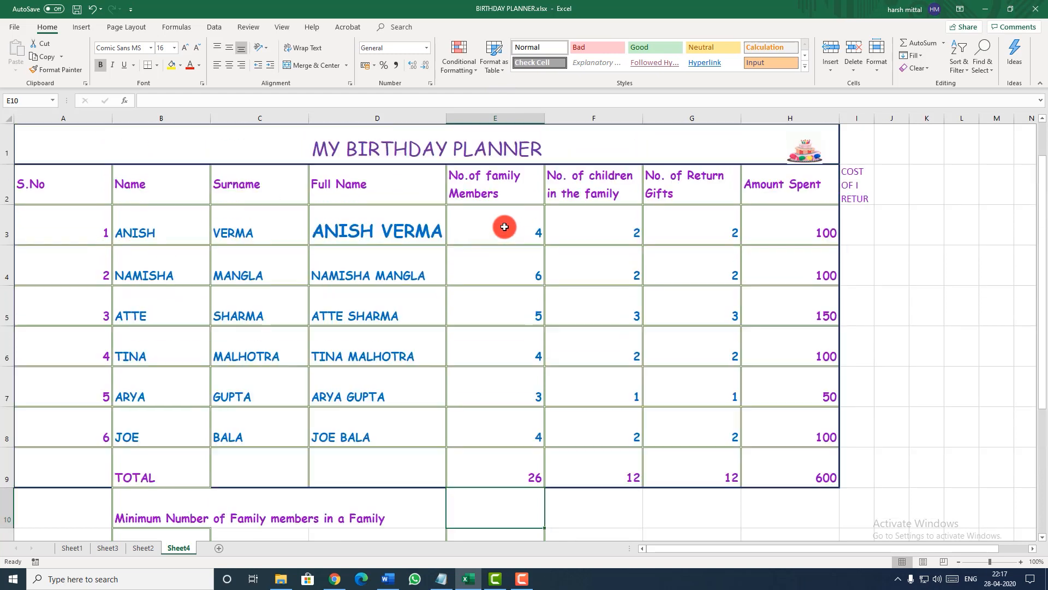
Step: Calculate the smallest number of family members in cell E10 with the formula =Min(E3:E8)
scroll(503, 227, up, 2)
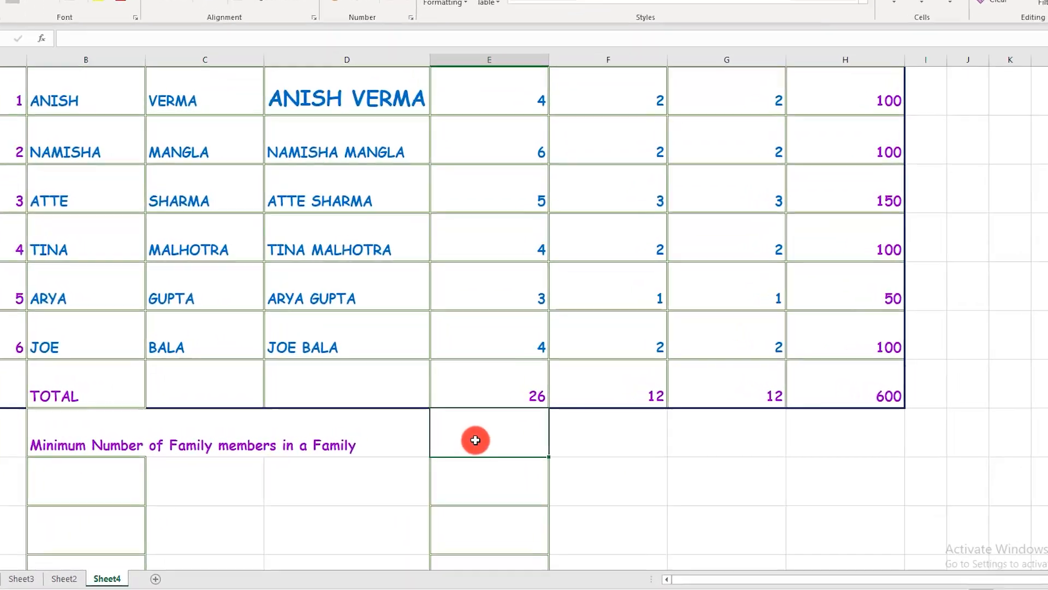
double_click(465, 447)
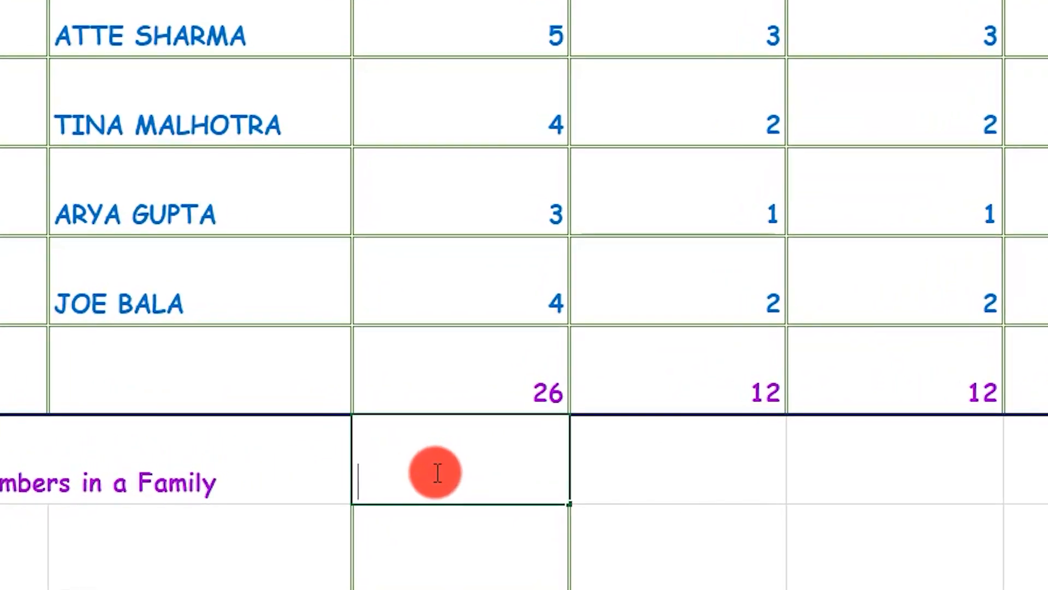
text(=Min)
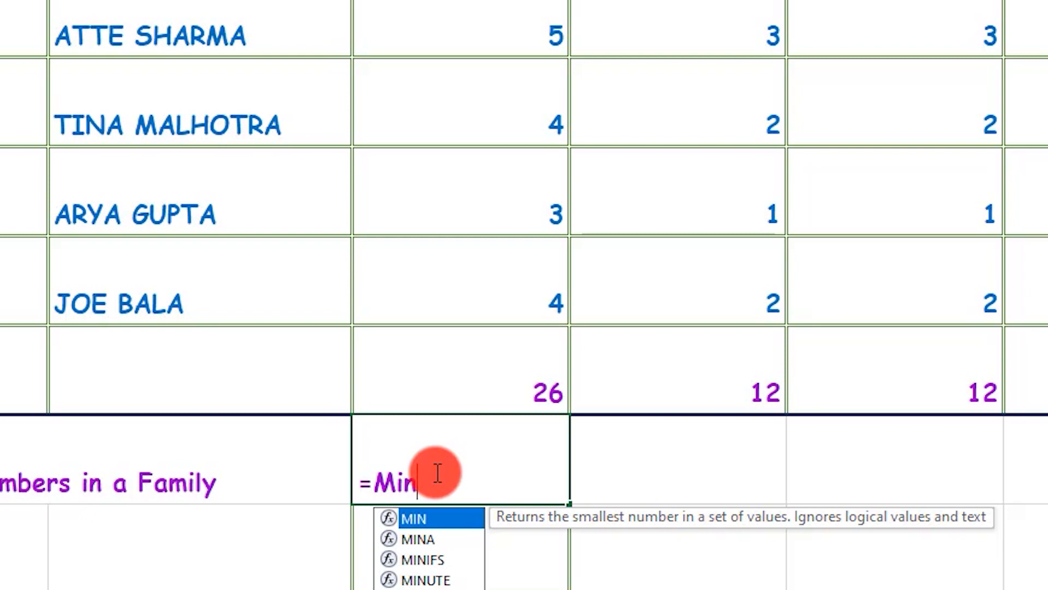
text(()
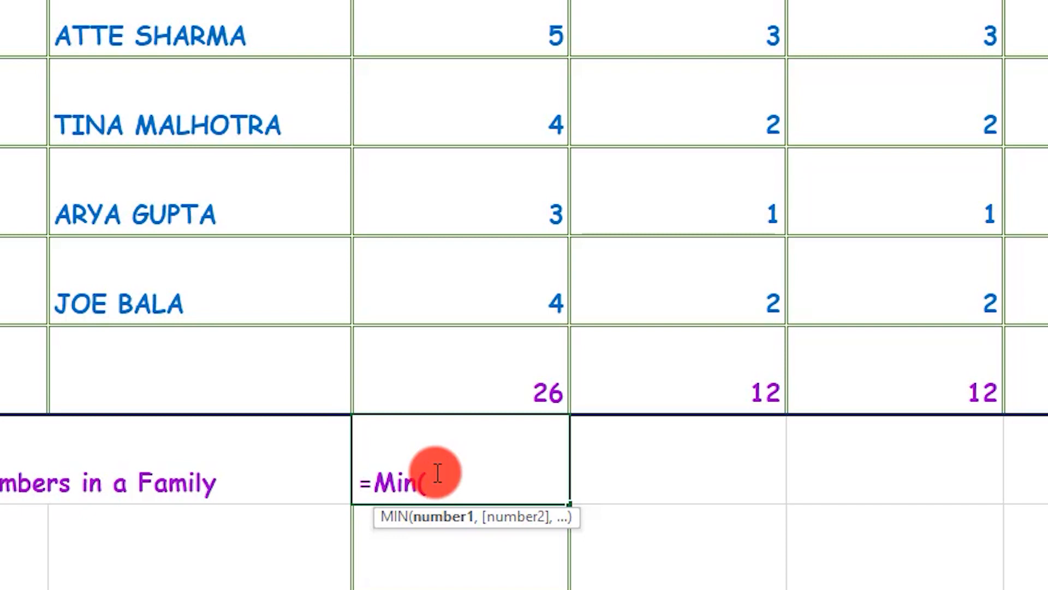
click(516, 111)
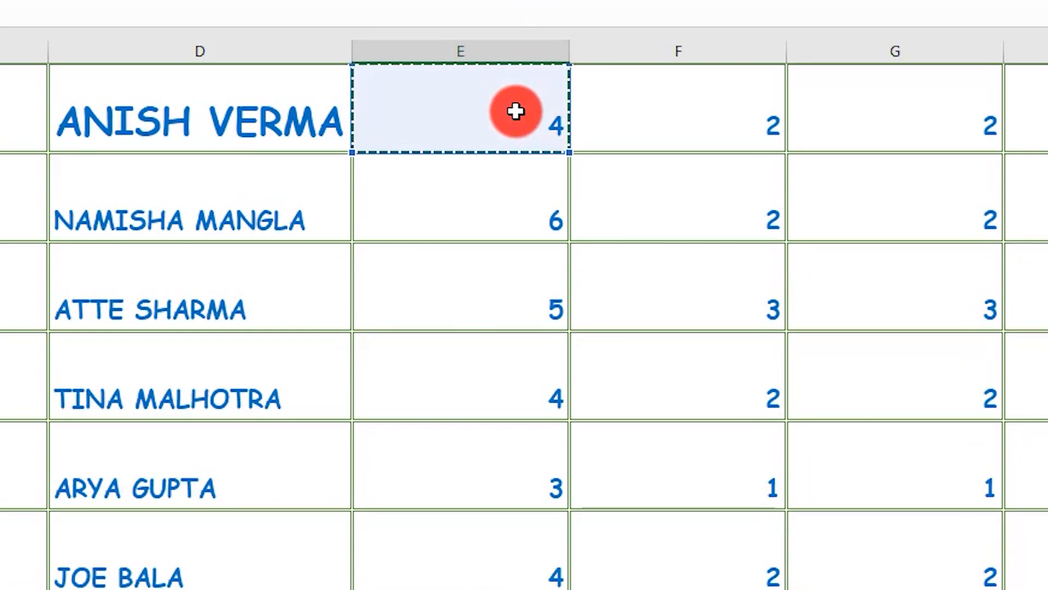
drag(515, 111, 534, 519)
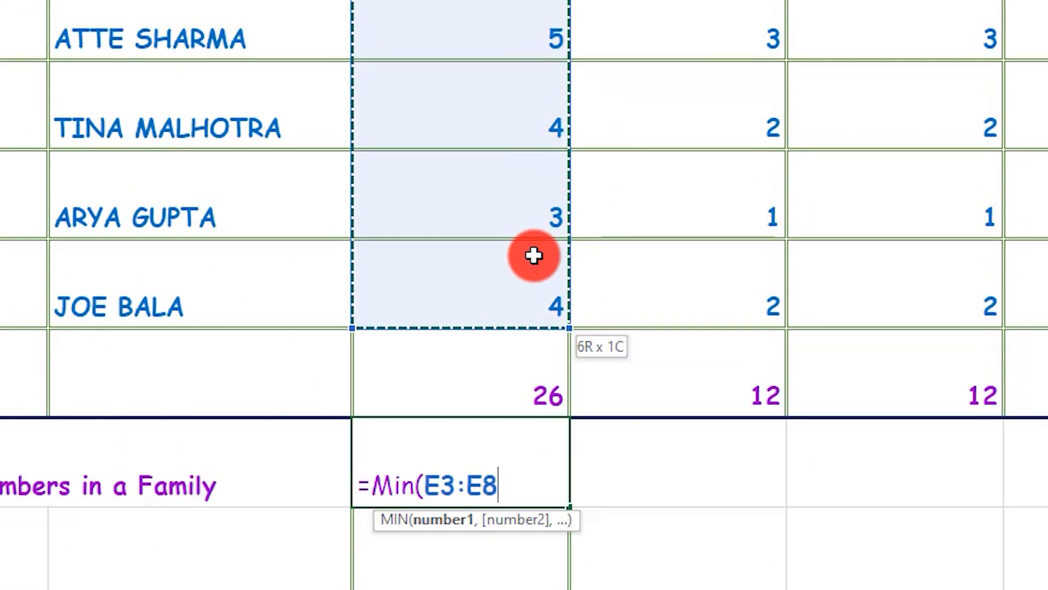
drag(533, 255, 534, 253)
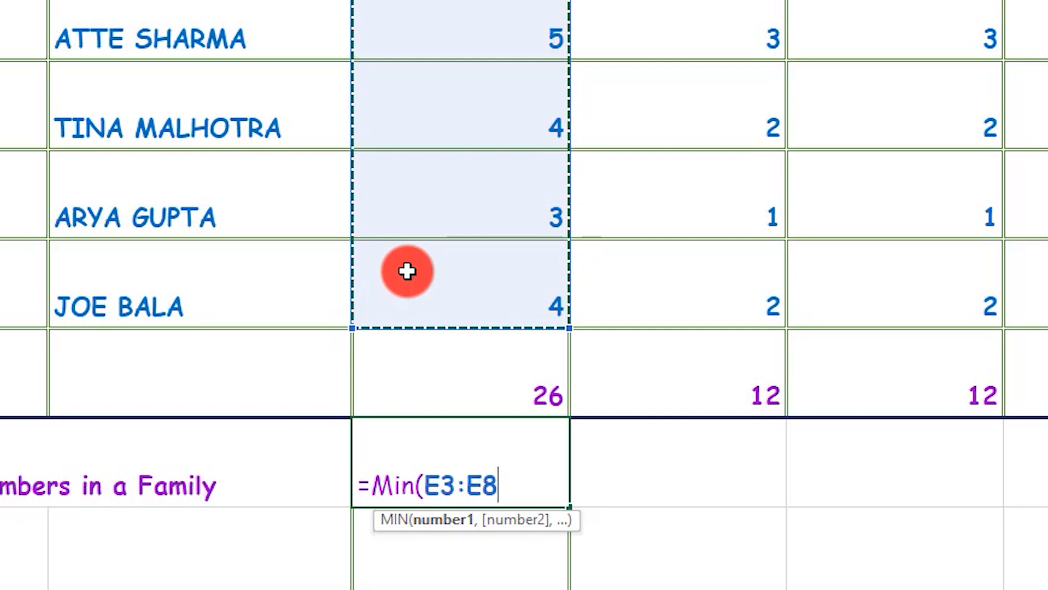
text())
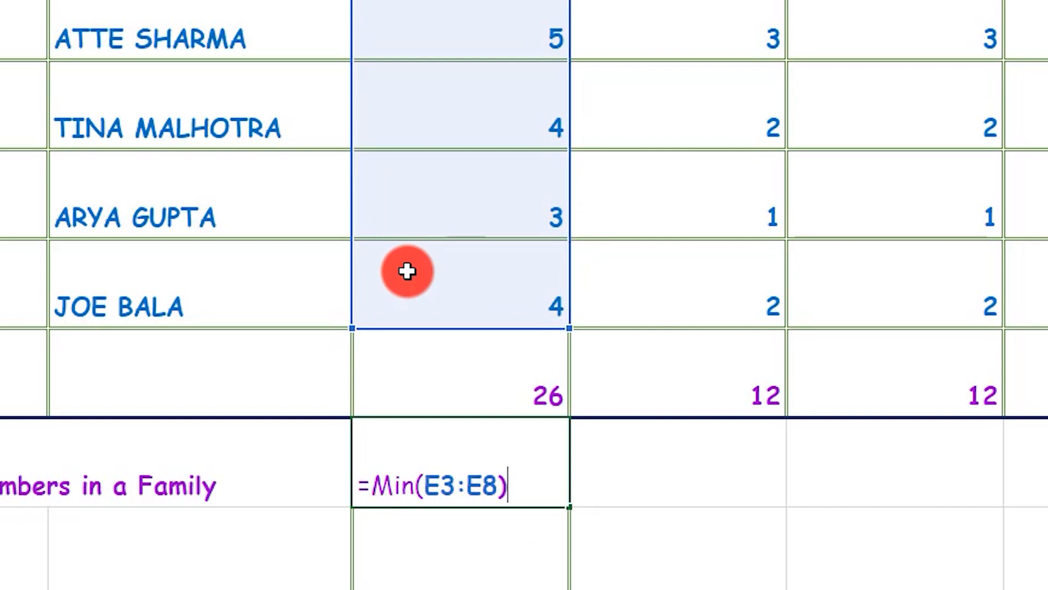
key(Return)
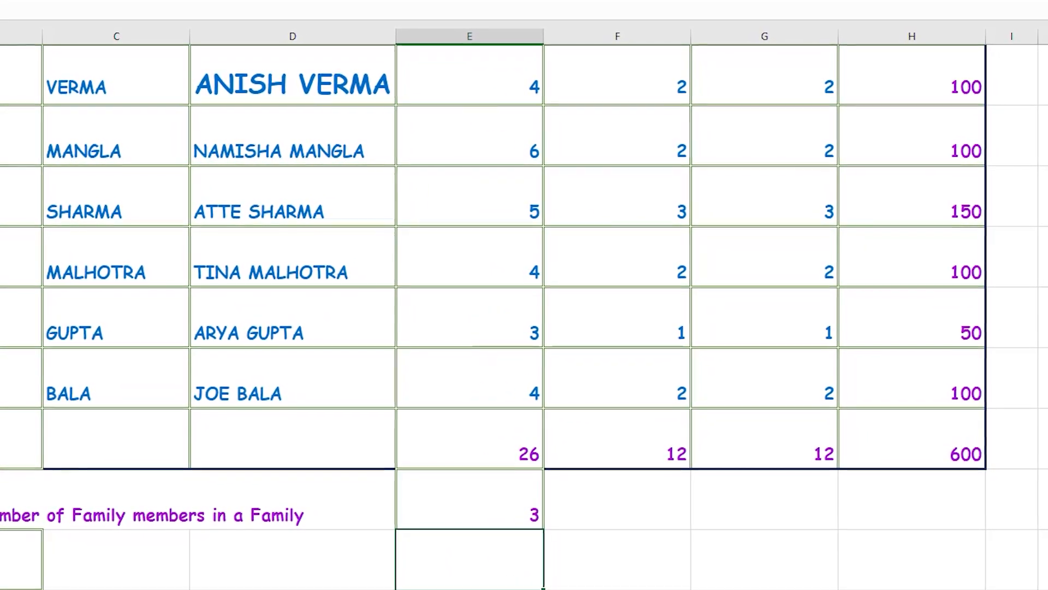
Step: Enter the label "Maximum Number of Family members in a Family" in cell B11, below the minimum label
click(120, 485)
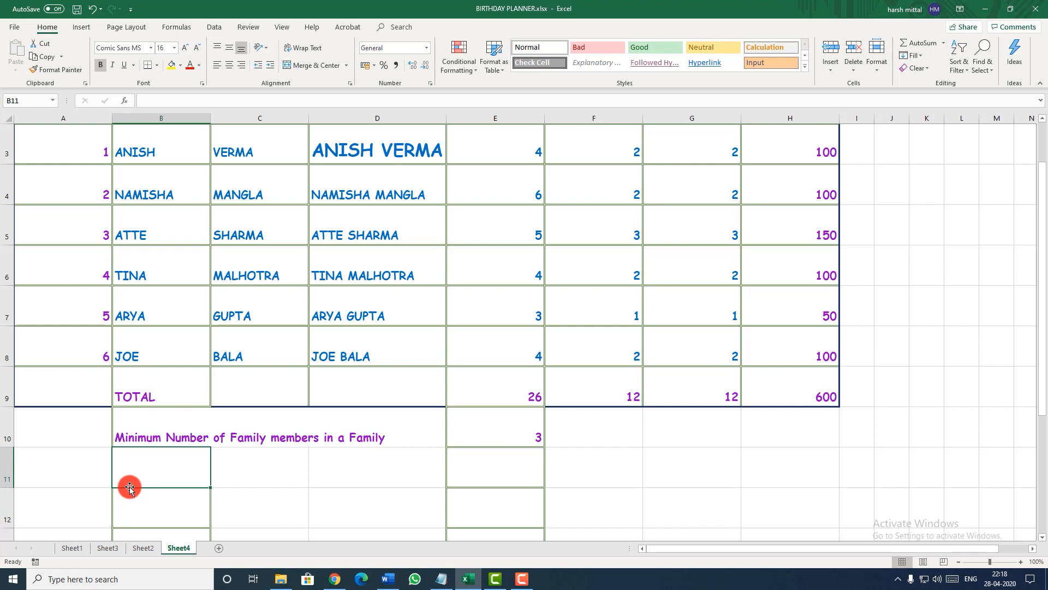
text(M)
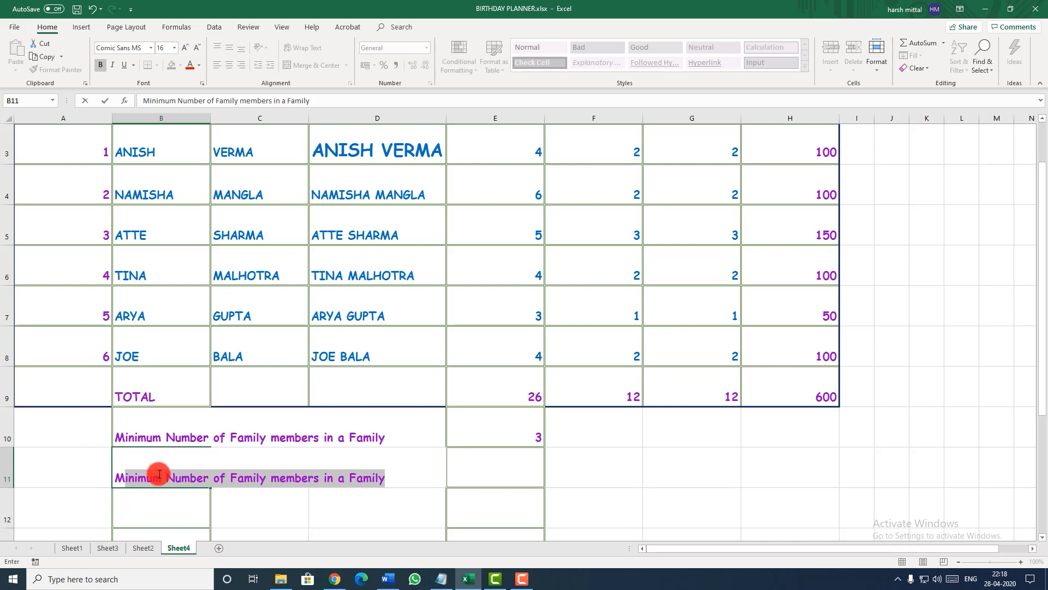
click(140, 479)
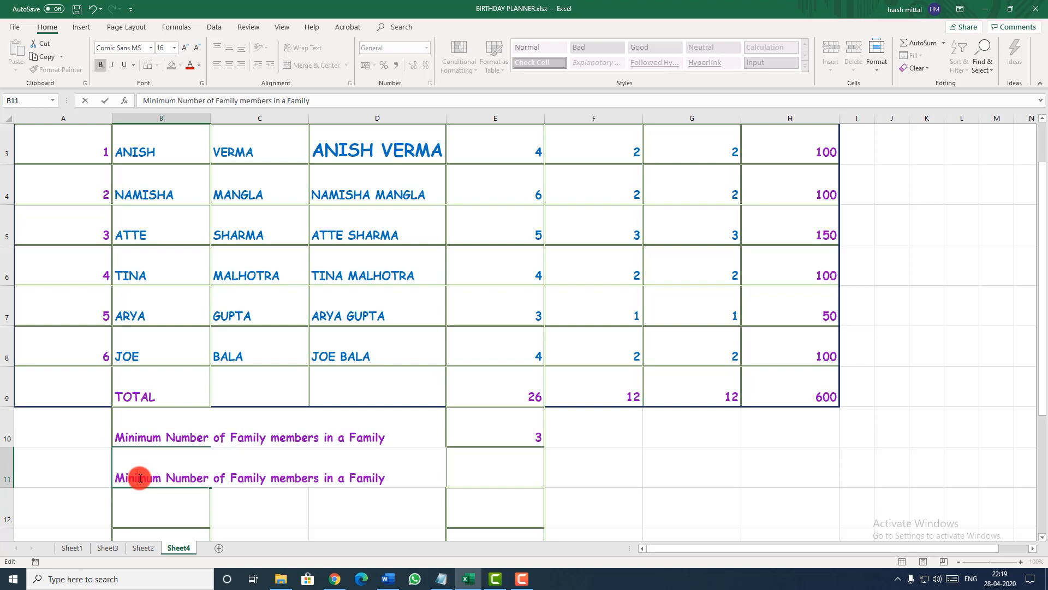
key(BackSpace)
key(BackSpace)
key(BackSpace)
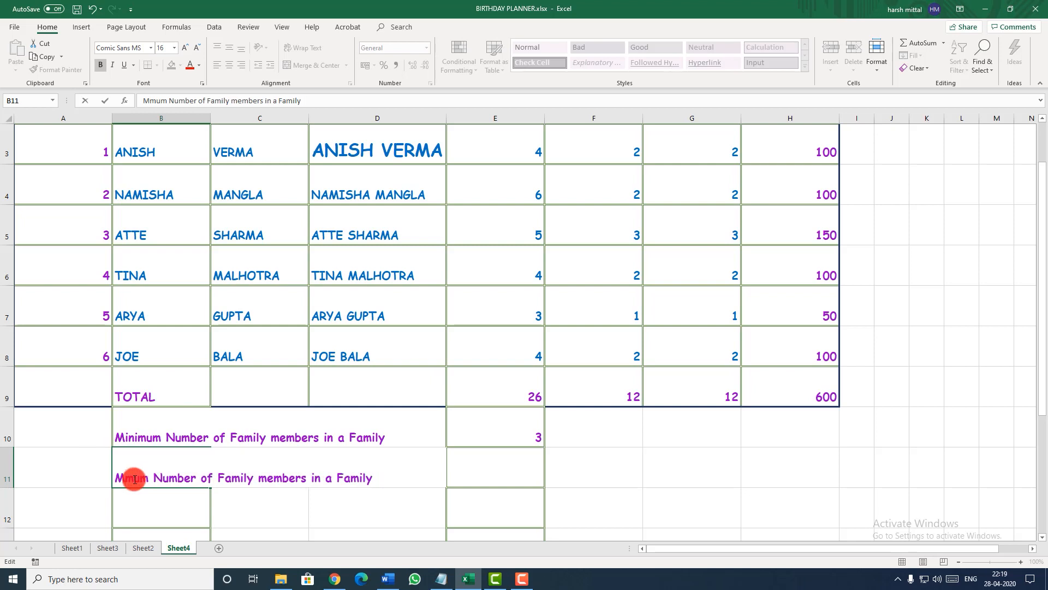
text(AXI)
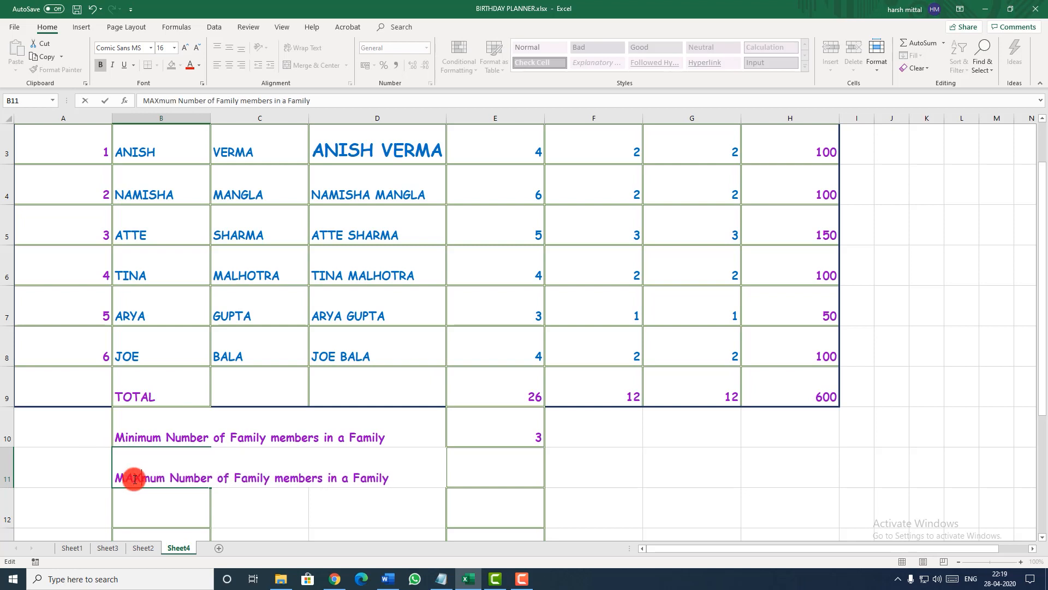
key(BackSpace)
key(BackSpace)
key(BackSpace)
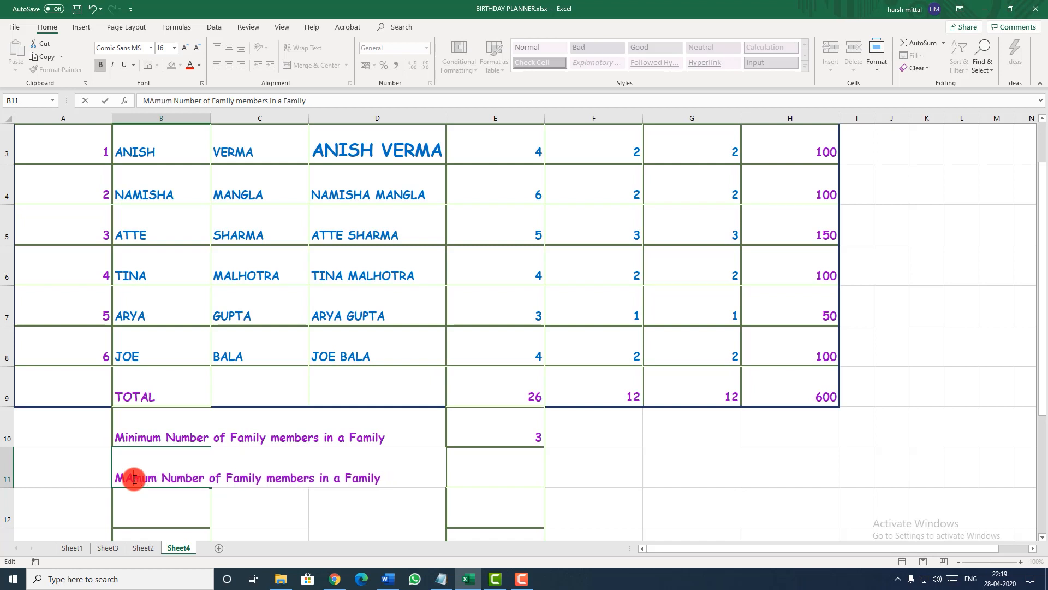
text(a)
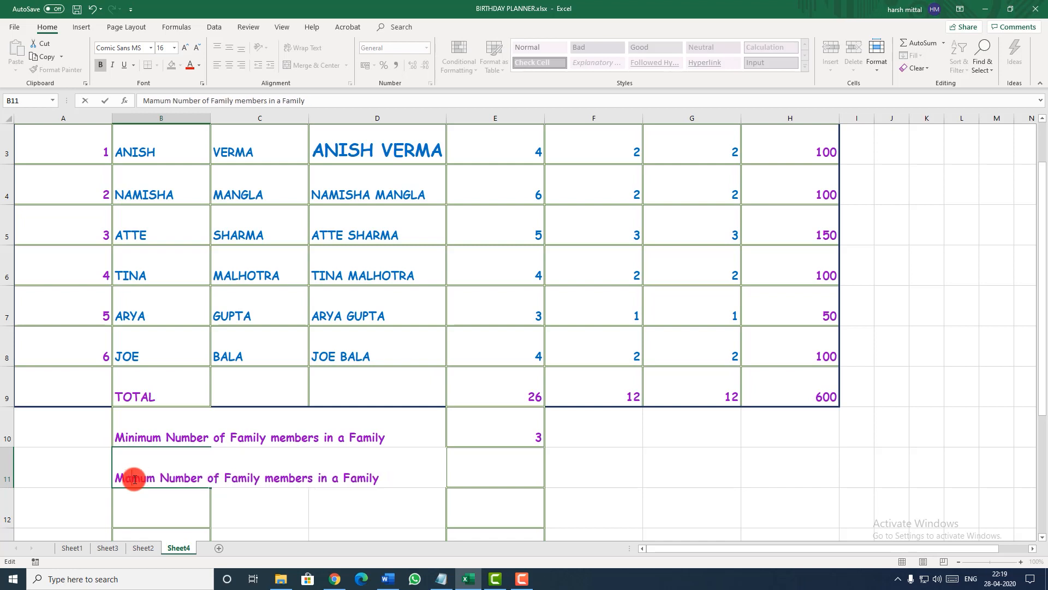
text(xi)
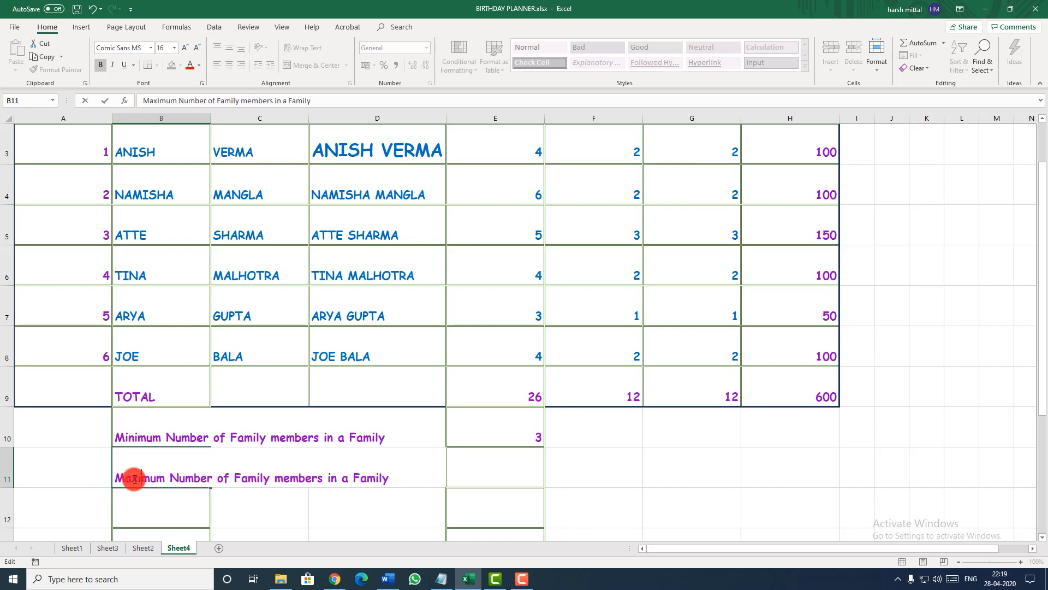
Step: Calculate the largest number of family members in cell E11 with the formula =MAX(E3:E8)
click(485, 478)
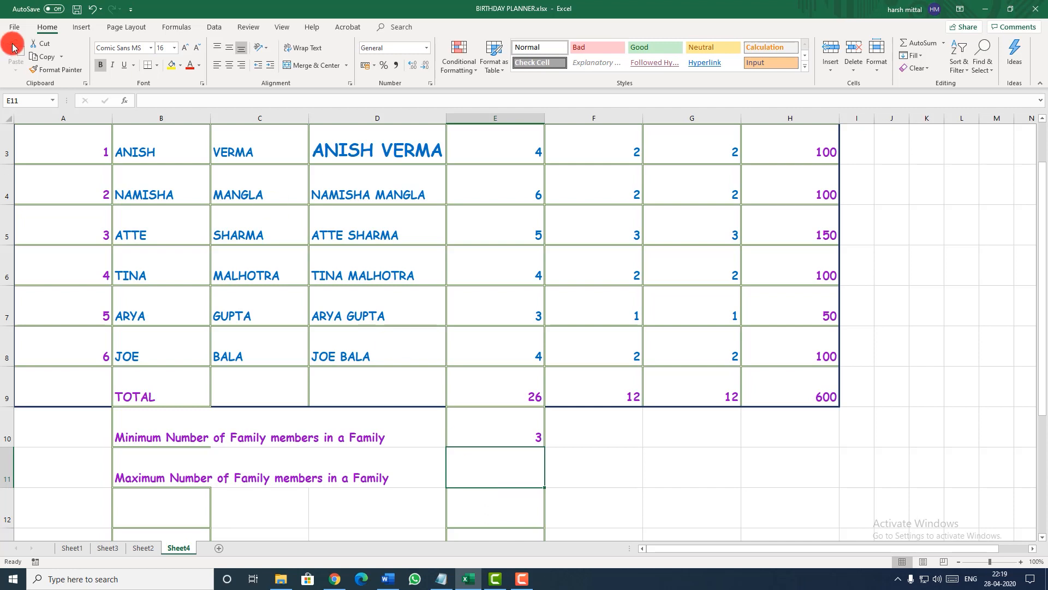
double_click(469, 475)
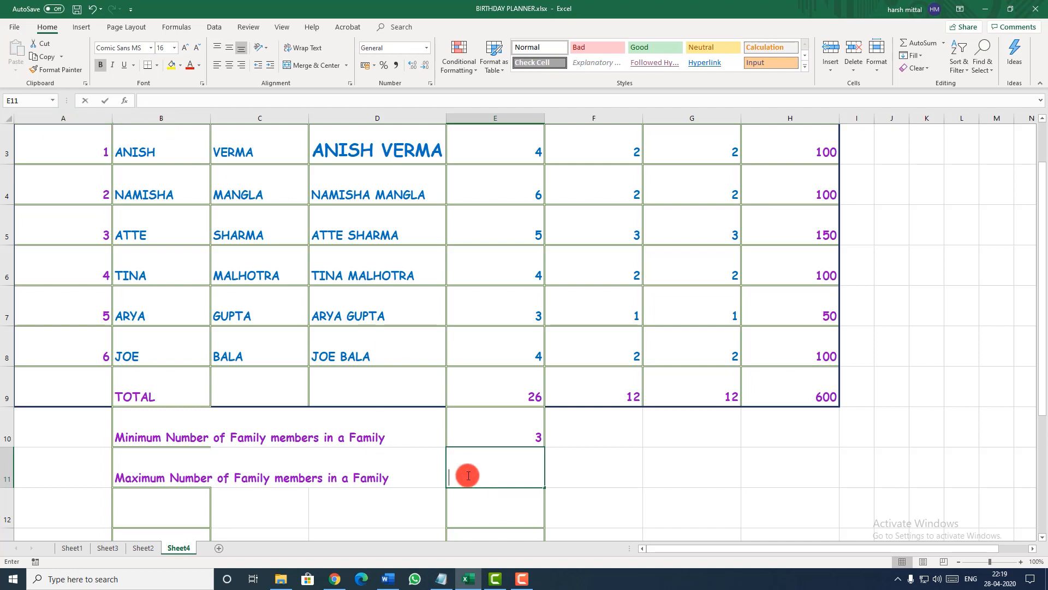
text(=)
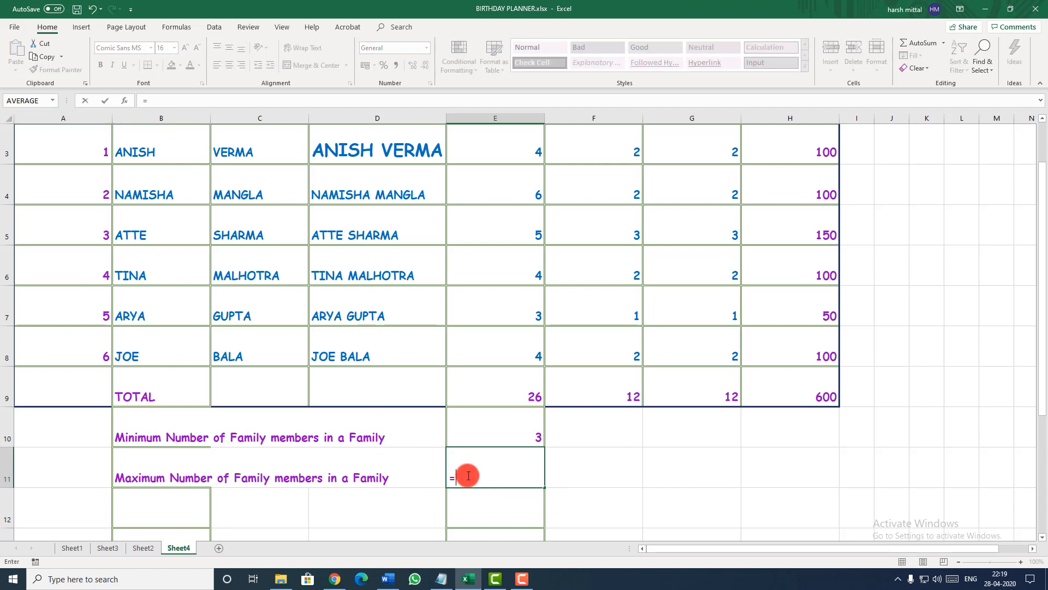
text(M)
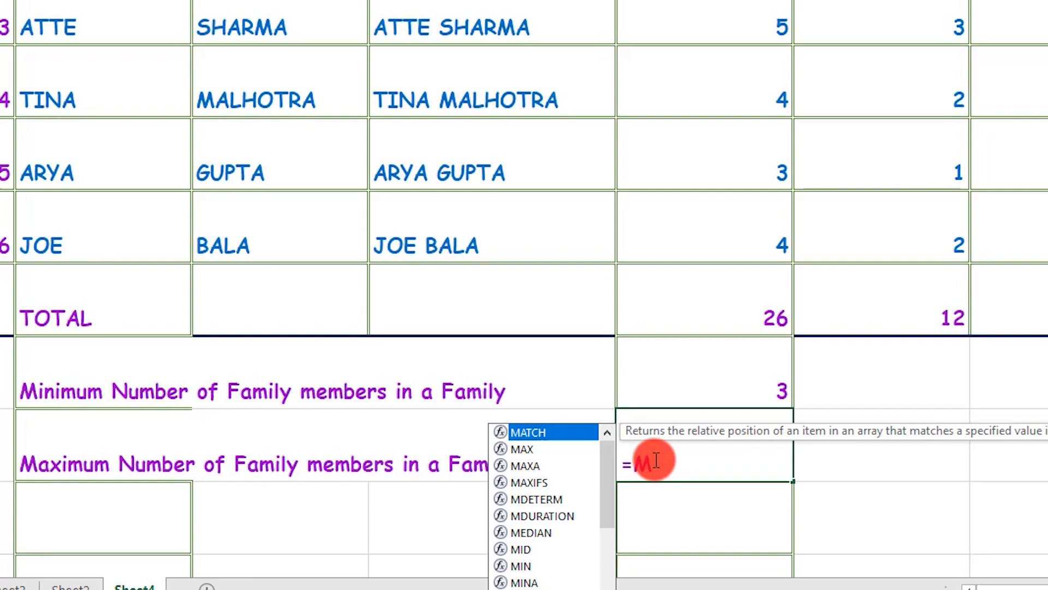
click(525, 451)
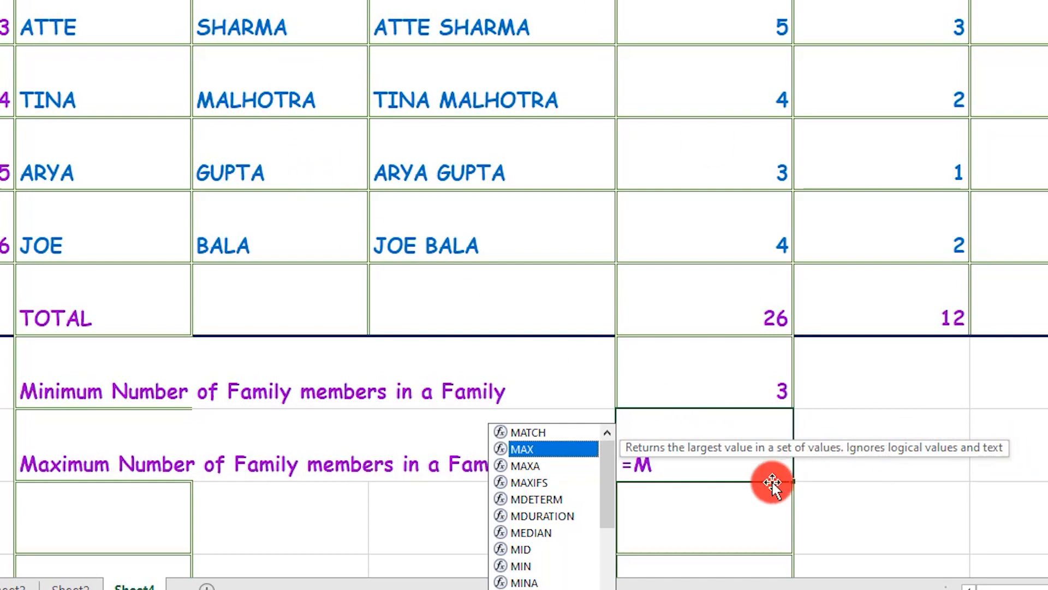
click(659, 466)
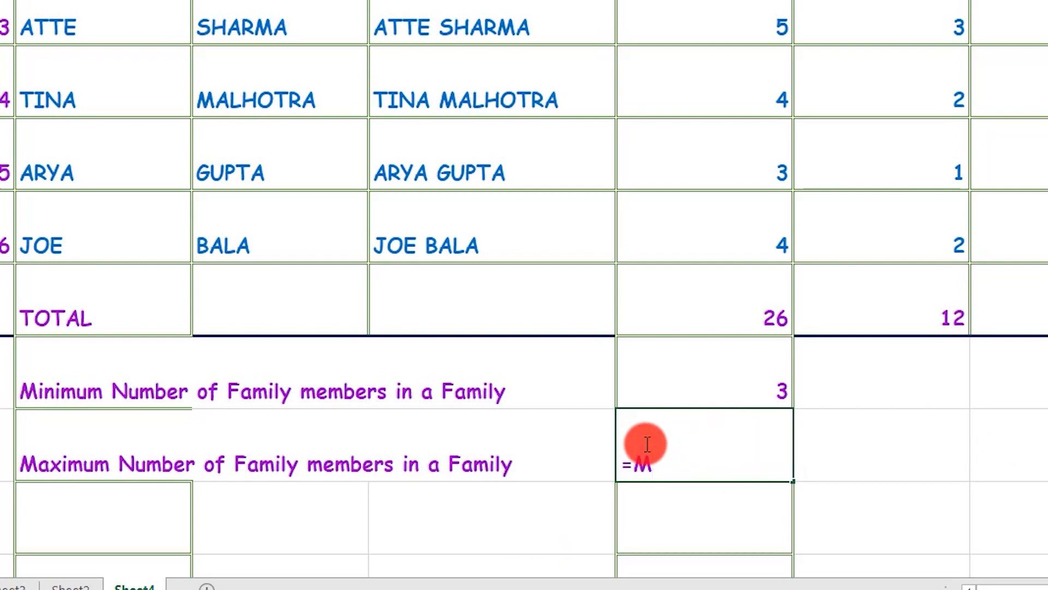
text(AX)
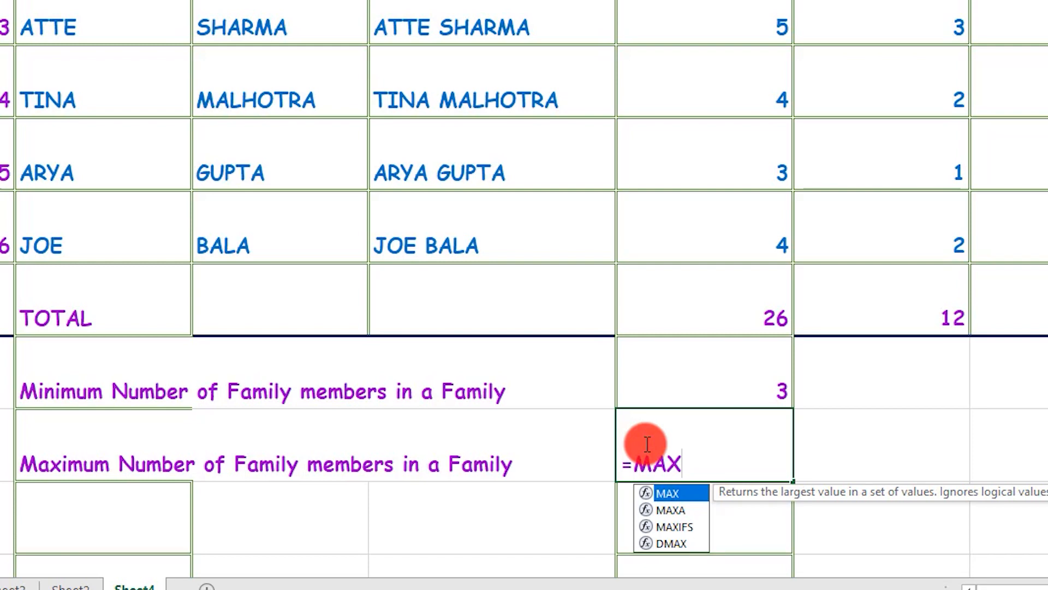
text(()
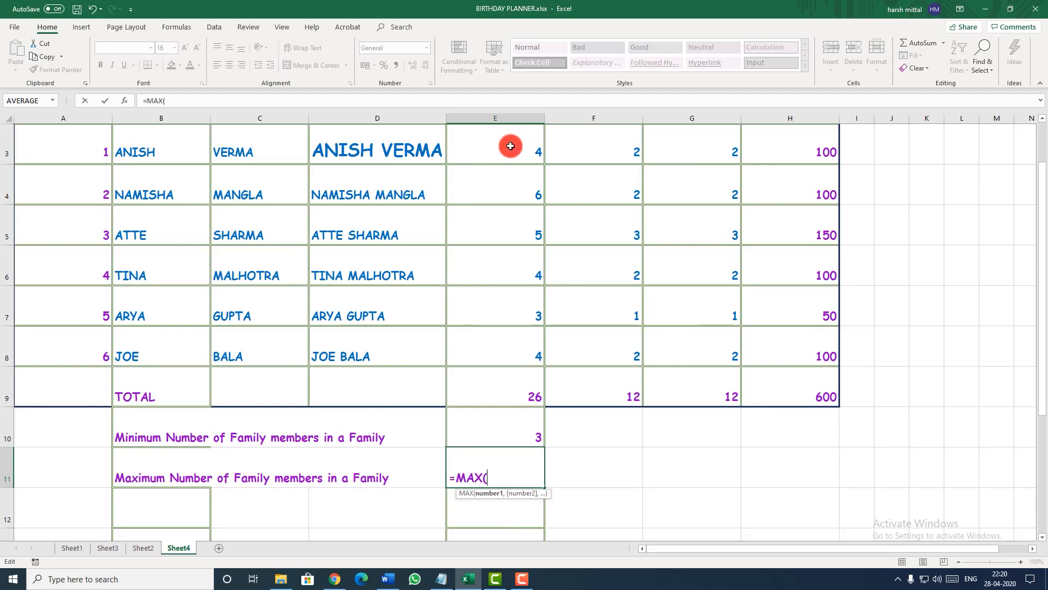
drag(510, 145, 503, 326)
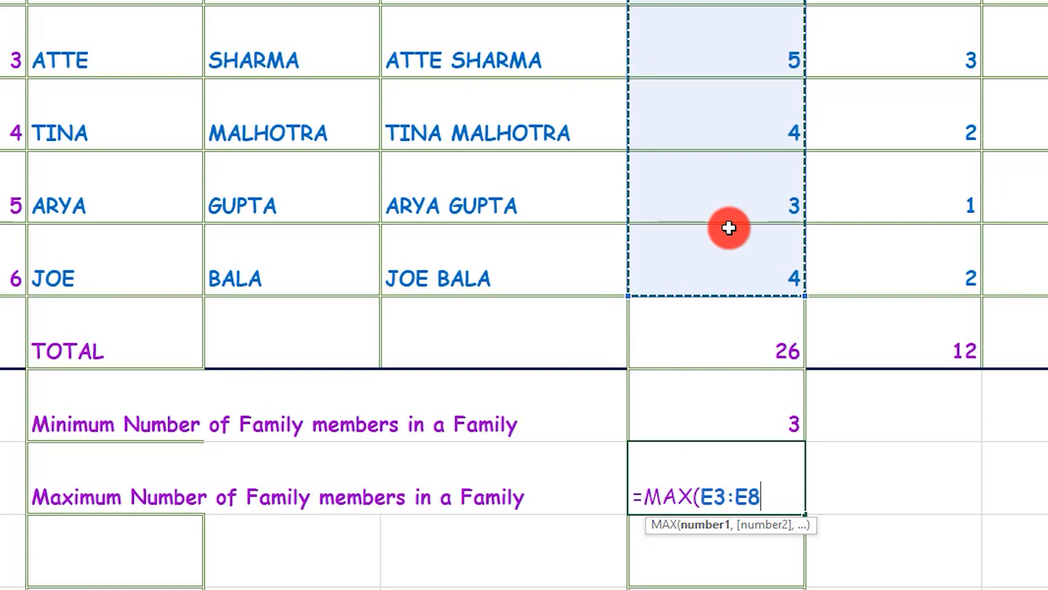
text())
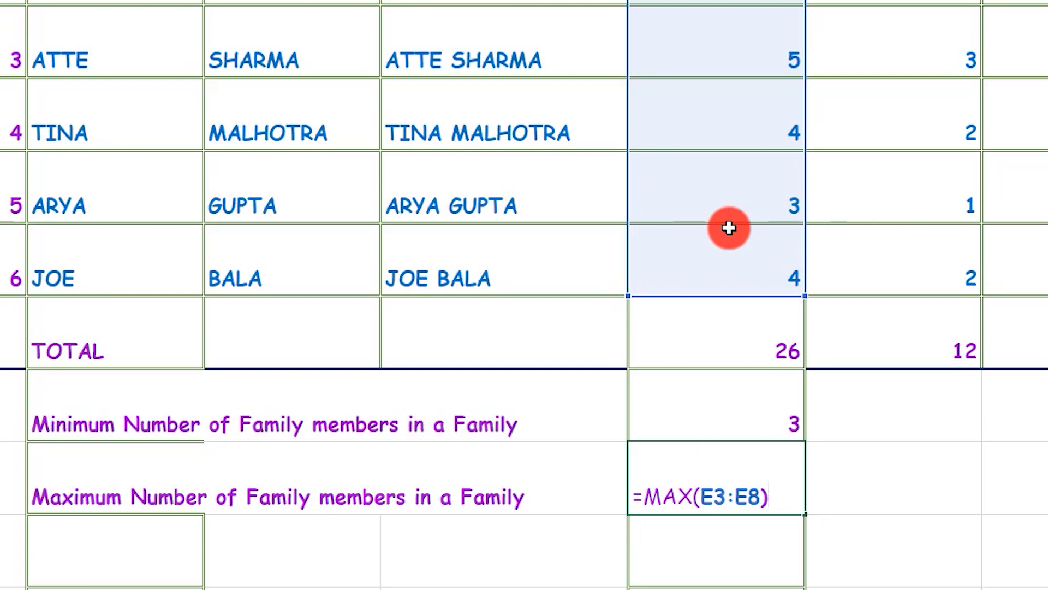
key(Return)
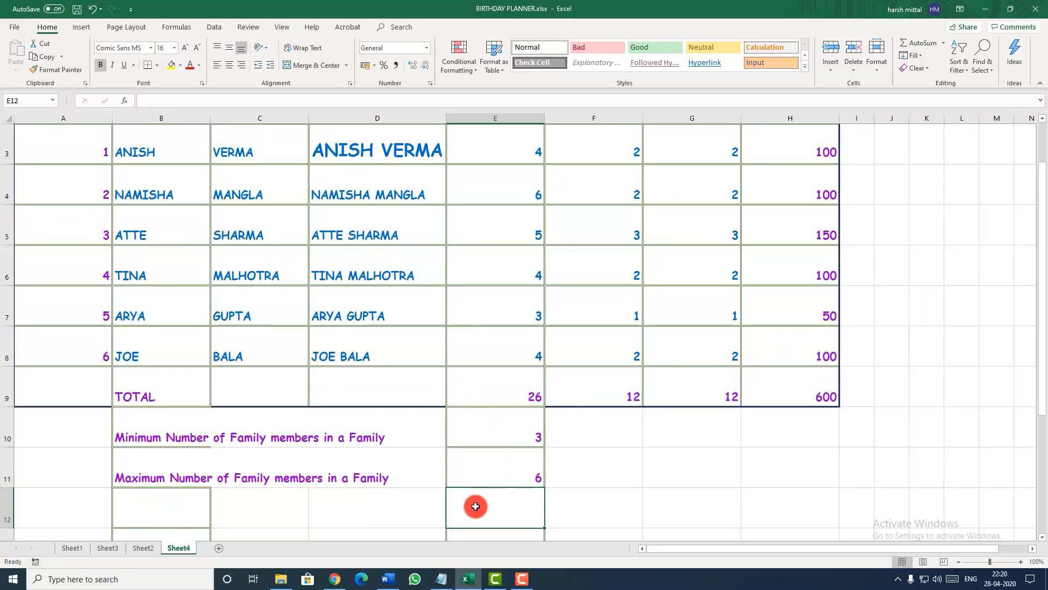
Step: Enter the letter A in cell F10, beside the minimum result, as the start of a label
scroll(615, 424, down, 1)
scroll(615, 424, up, 1)
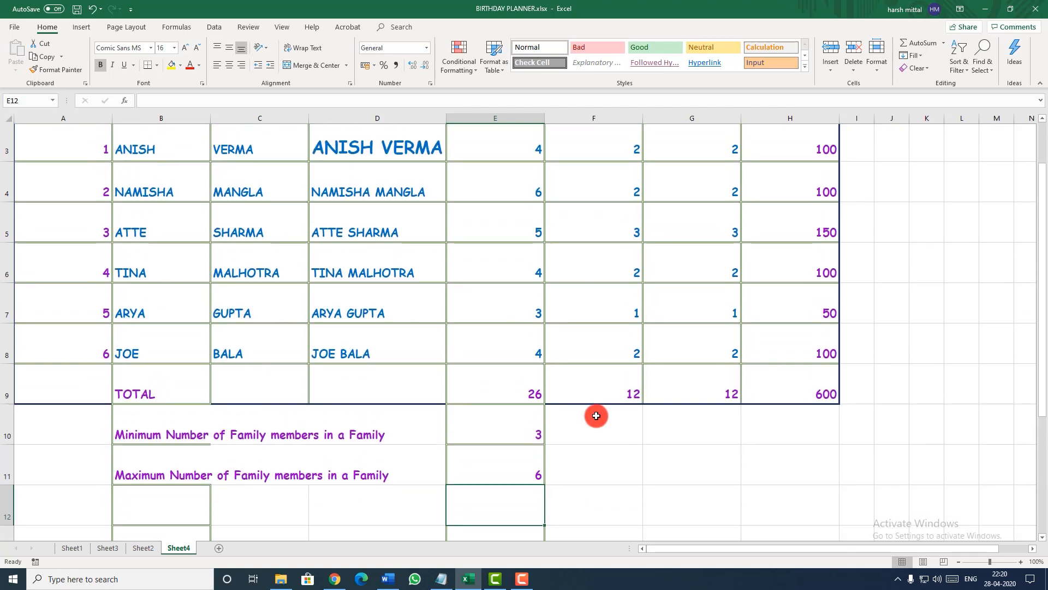
scroll(656, 413, up, 1)
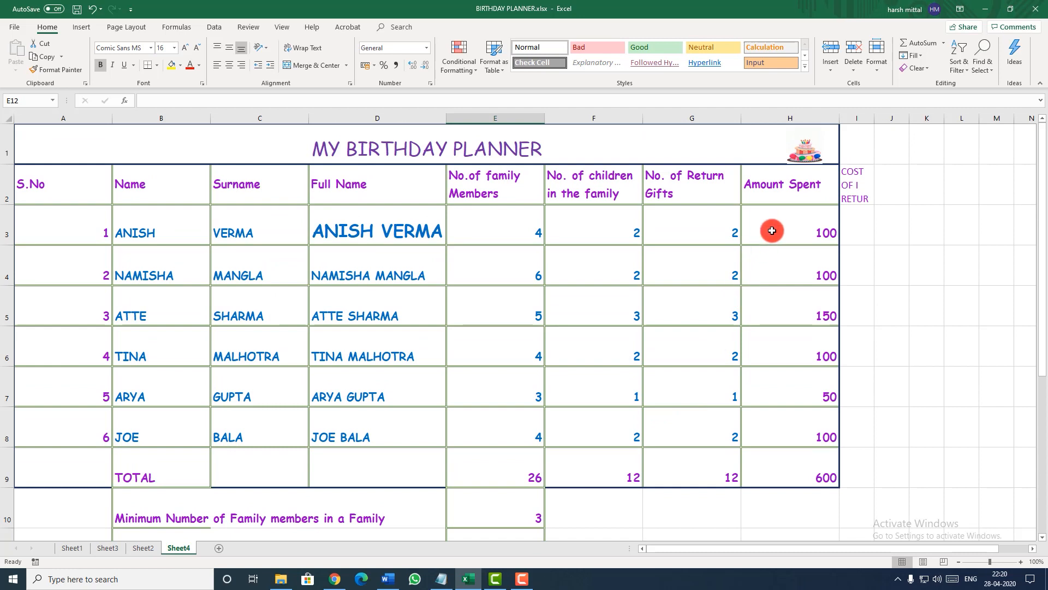
click(595, 516)
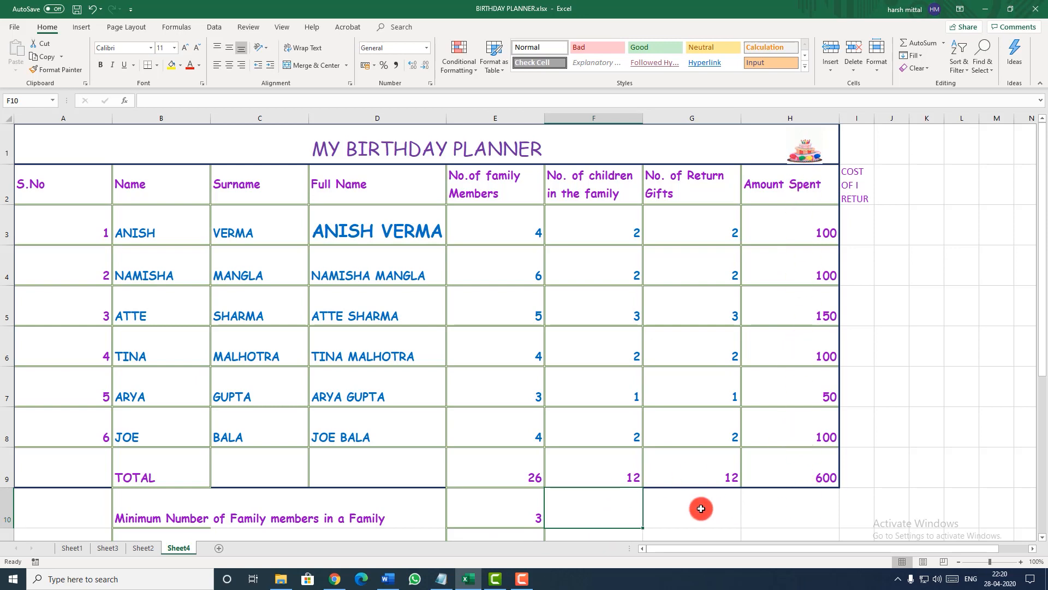
scroll(647, 467, down, 2)
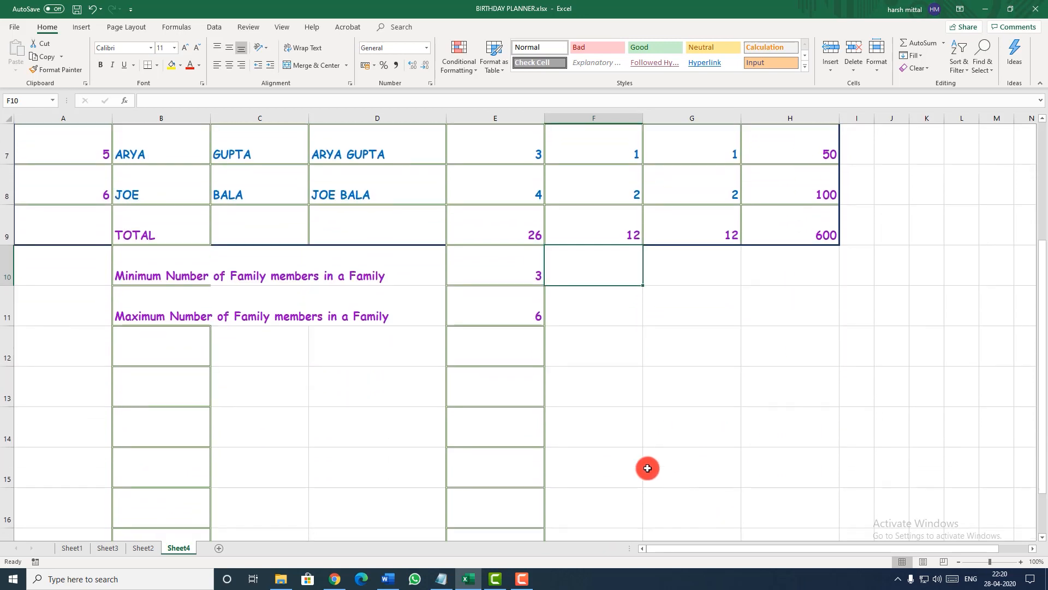
click(700, 274)
click(572, 273)
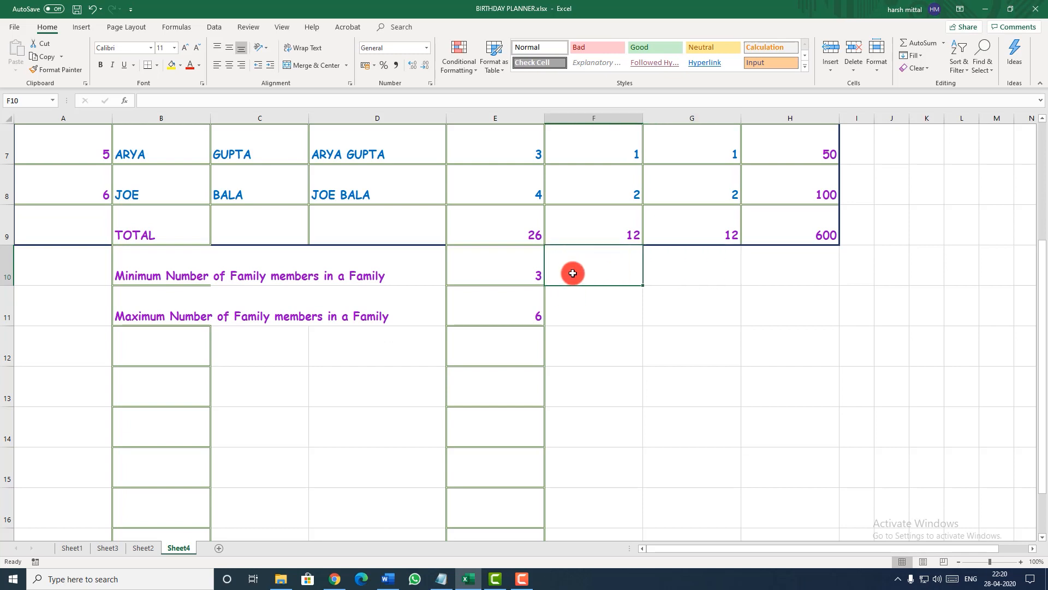
text(A)
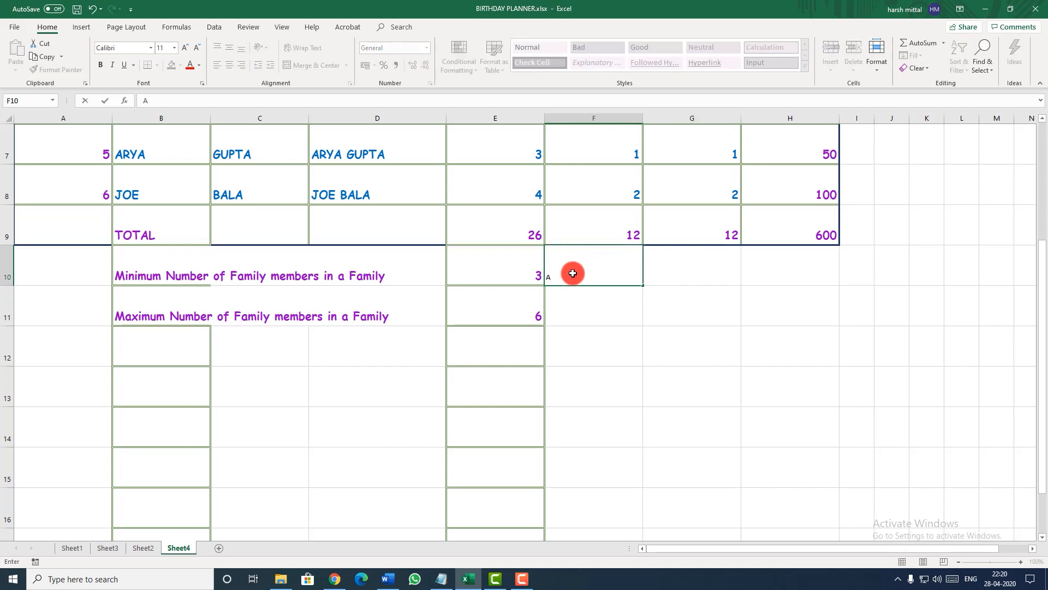
Step: Copy the formatting of the total in cell F9 onto cells F10:H11 with Format Painter
click(607, 222)
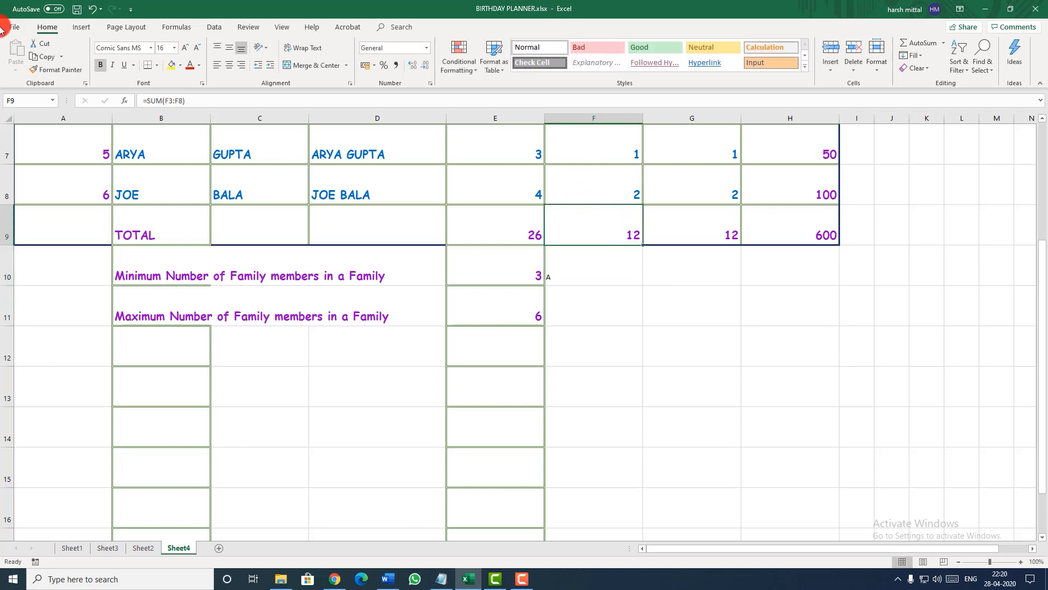
click(53, 76)
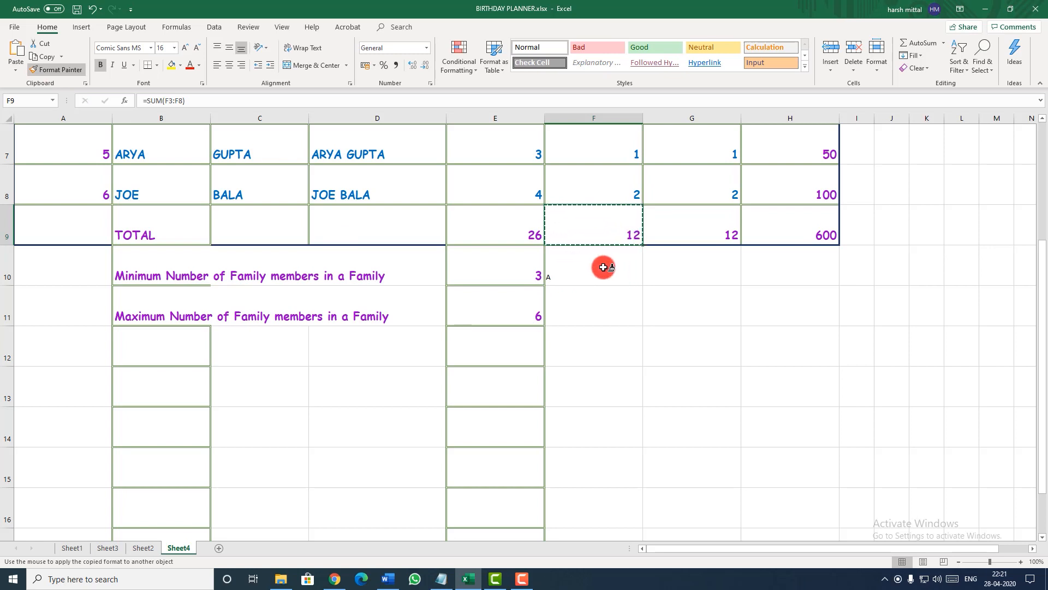
mouse_move(604, 267)
mouse_down()
mouse_move(608, 340)
mouse_move(608, 306)
mouse_move(773, 303)
mouse_up()
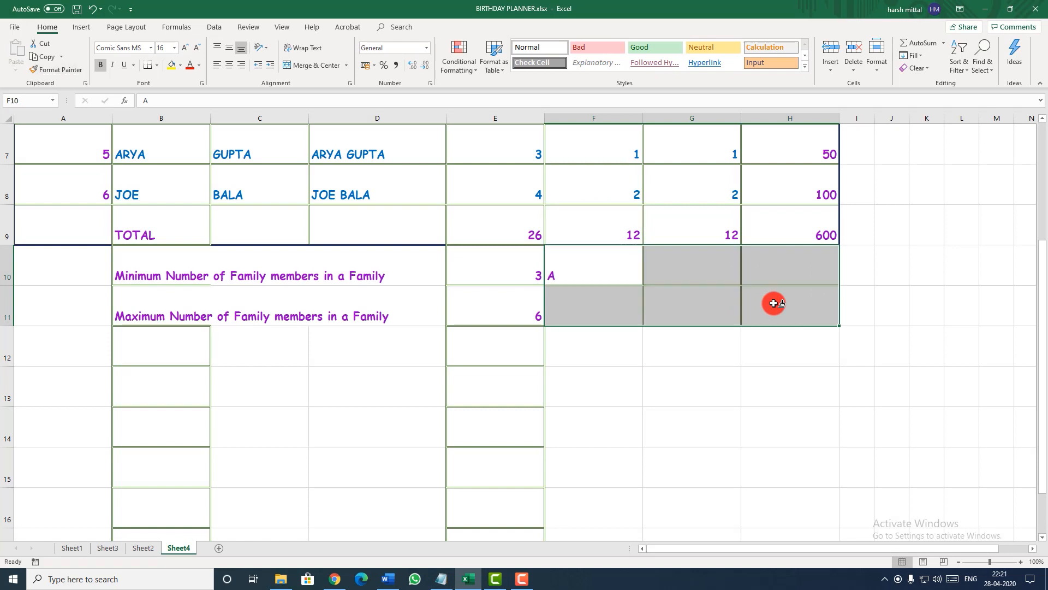
click(662, 367)
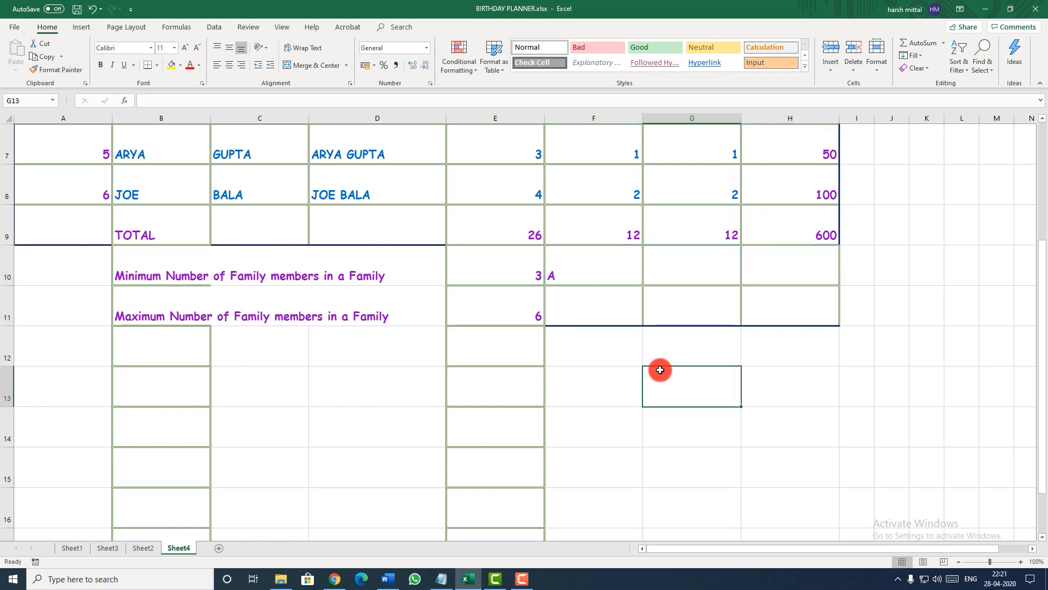
Step: Enter the label "Average Amount Spent" in cell F10, replacing the existing text
click(558, 274)
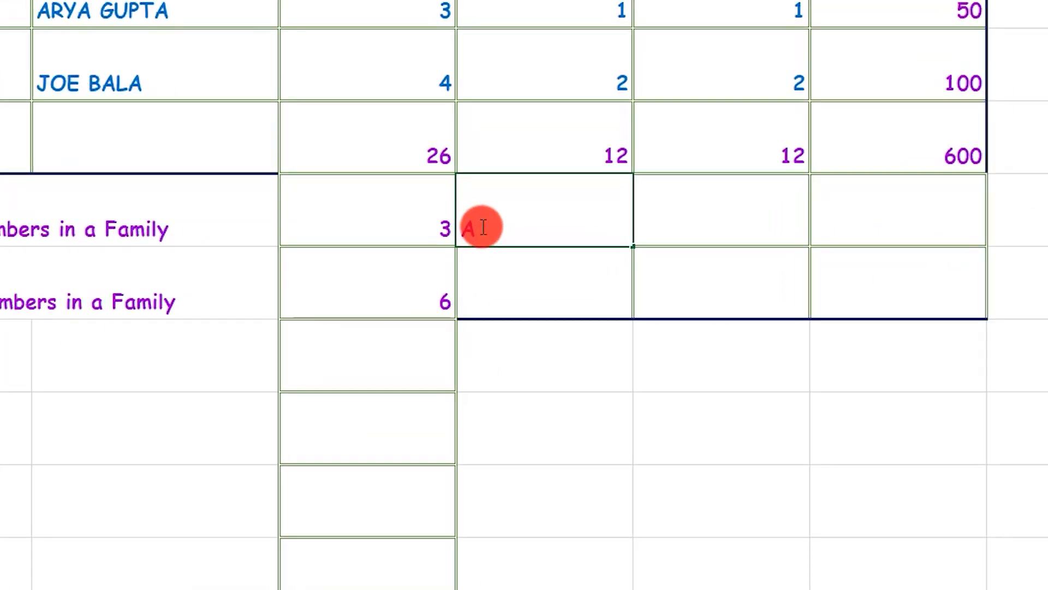
text(AVERAGE)
key(BackSpace)
key(BackSpace)
key(BackSpace)
key(BackSpace)
key(BackSpace)
key(BackSpace)
key(BackSpace)
text(Average Amount )
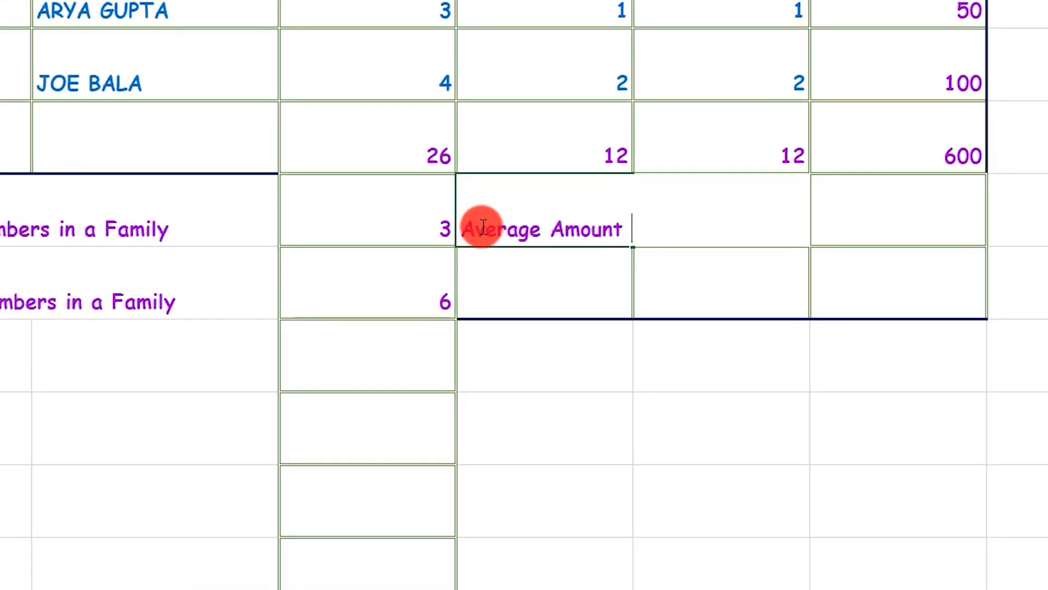
text(Spent)
Step: Calculate the average amount spent in cell H10 with the formula =AVERAGE(H3:H8)
click(835, 225)
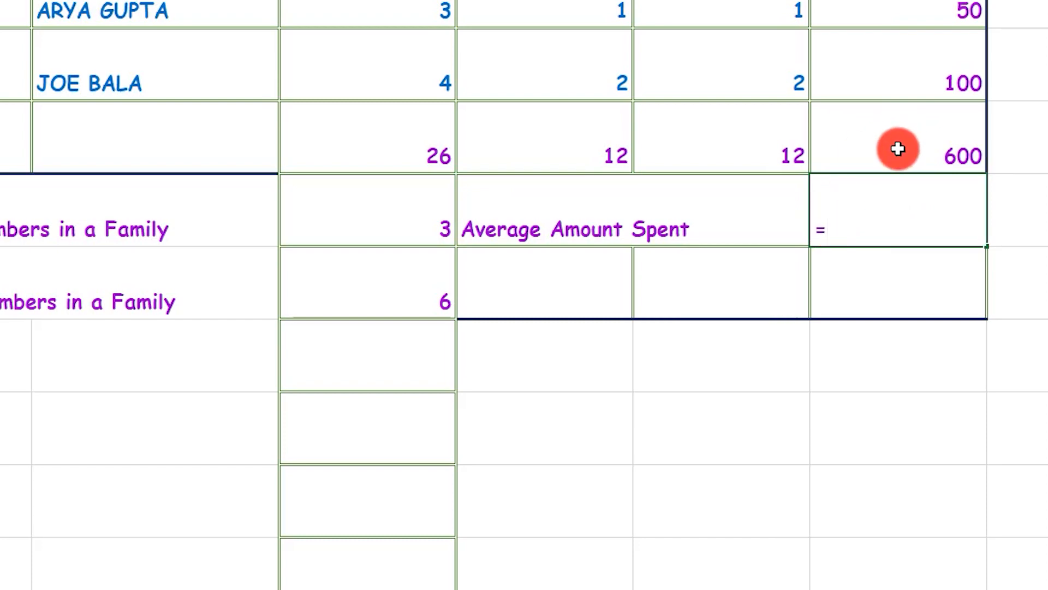
text(A)
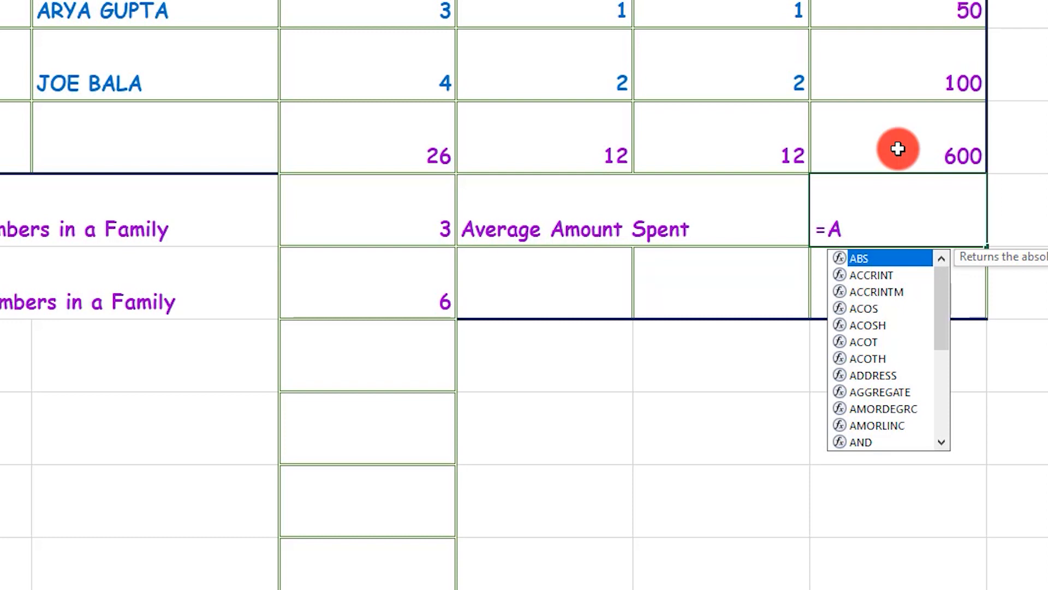
text(V)
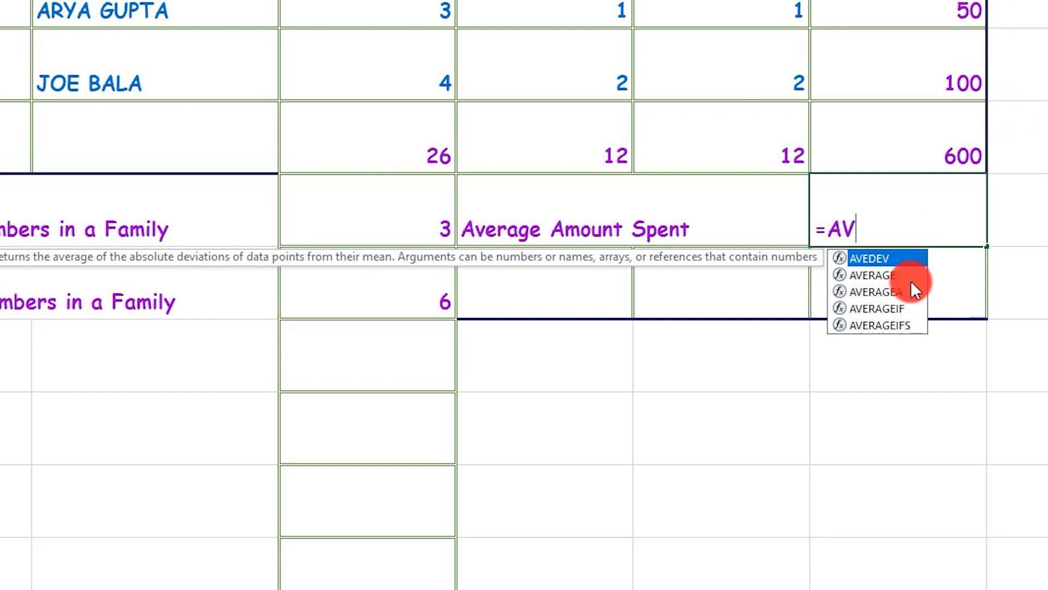
click(889, 274)
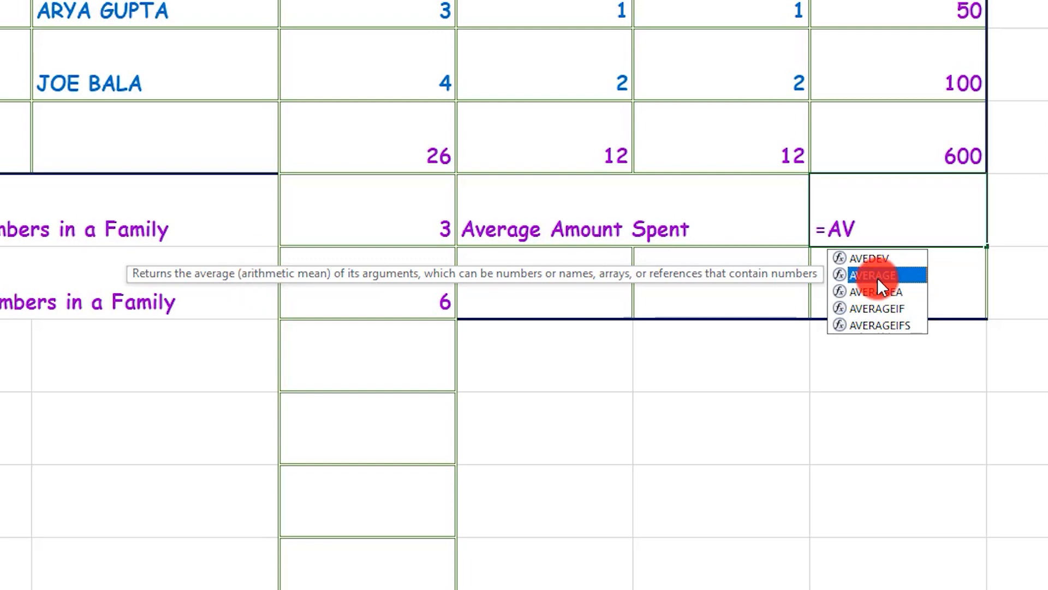
click(861, 231)
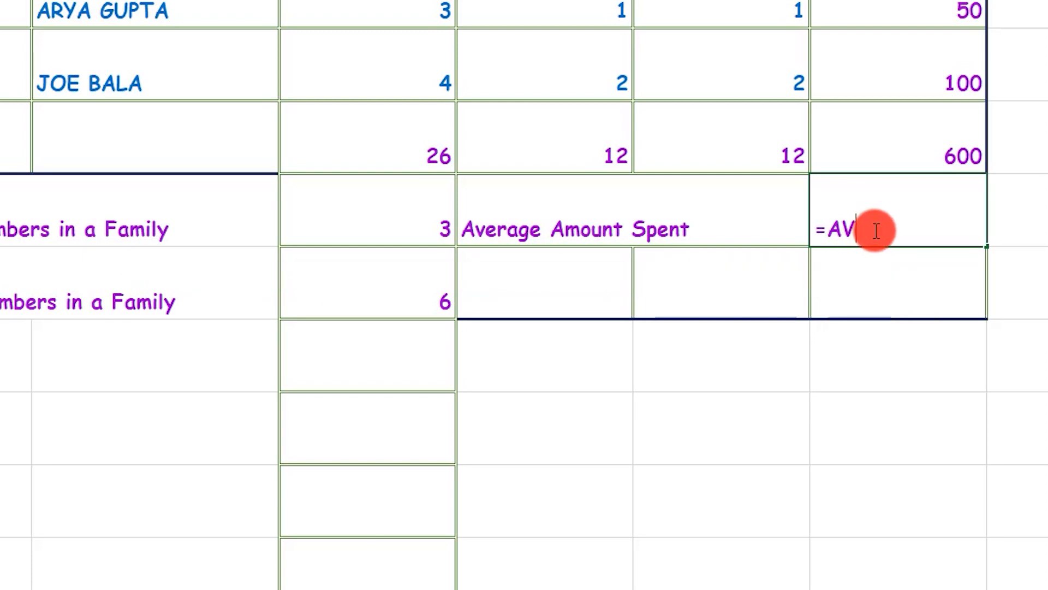
text(ERAGE)
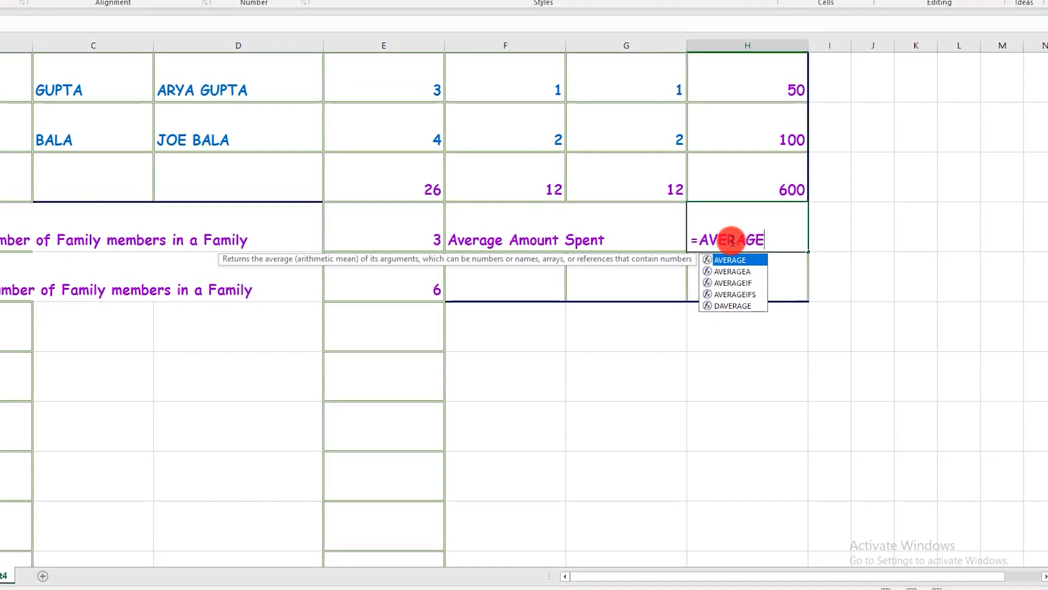
text(()
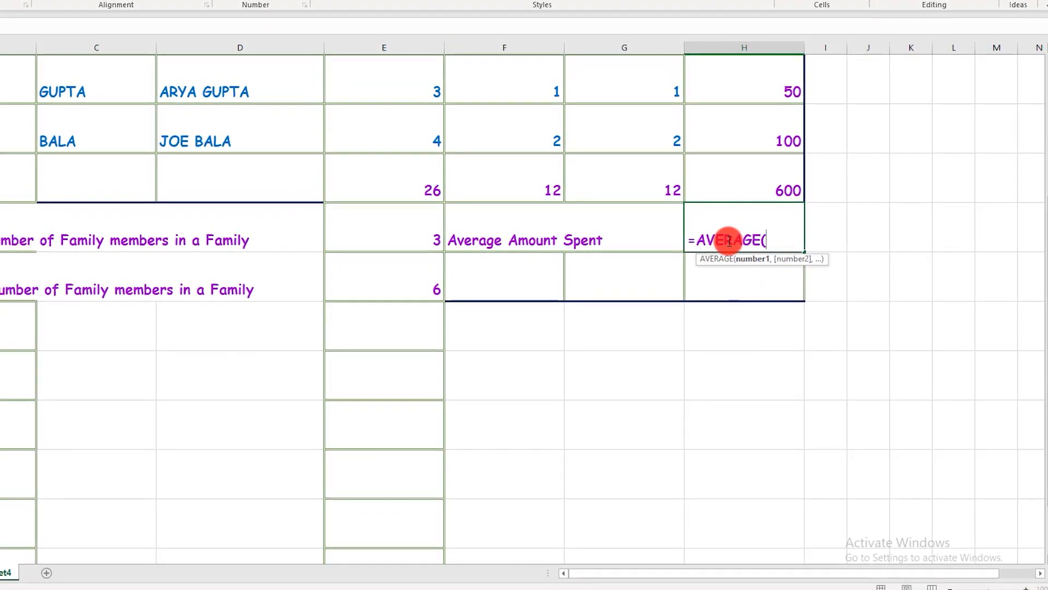
scroll(797, 212, up, 2)
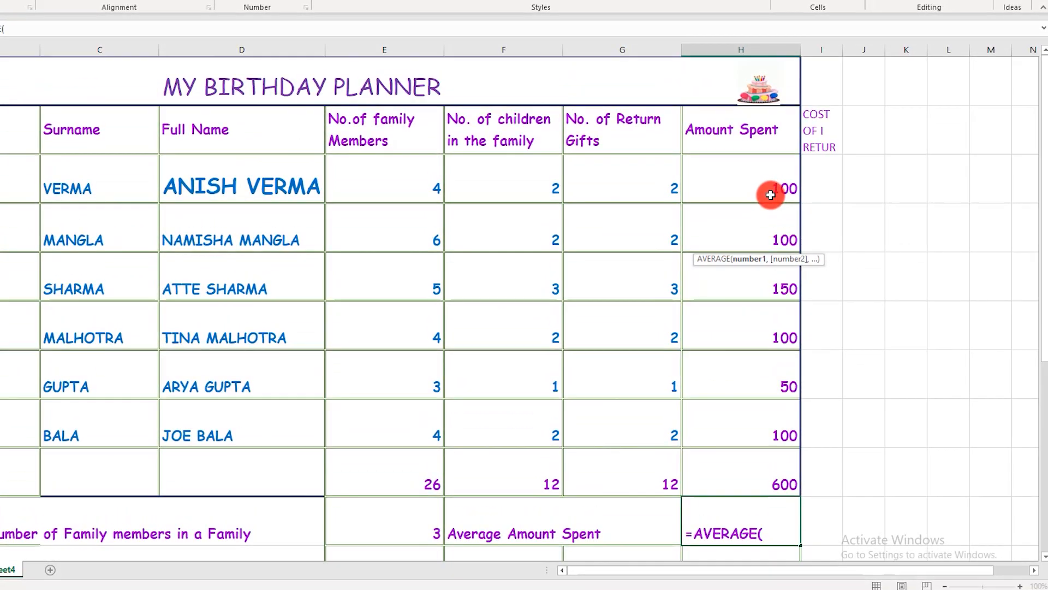
drag(762, 184, 744, 415)
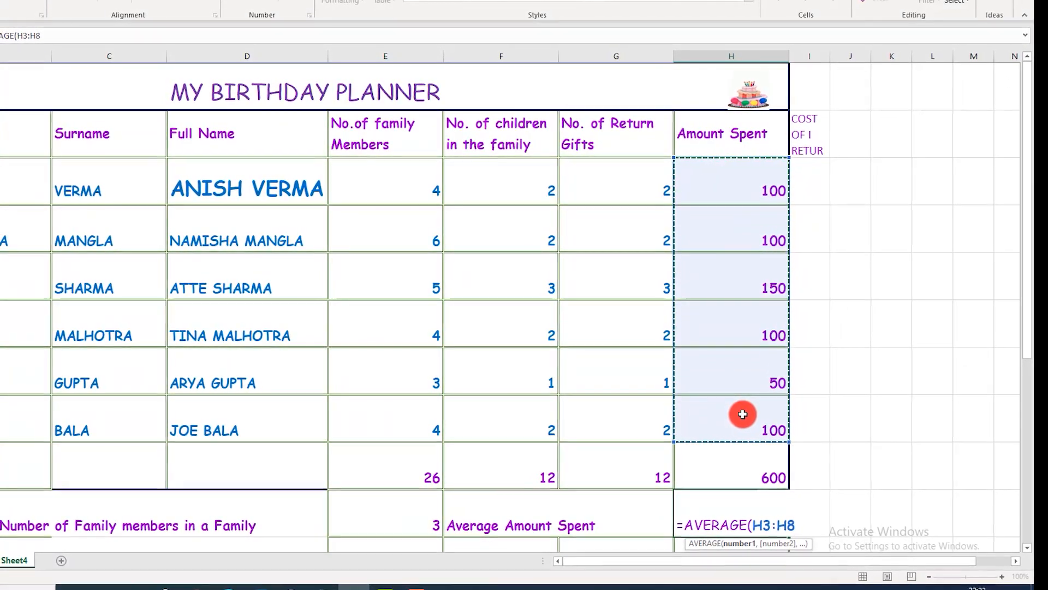
scroll(742, 411, down, 1)
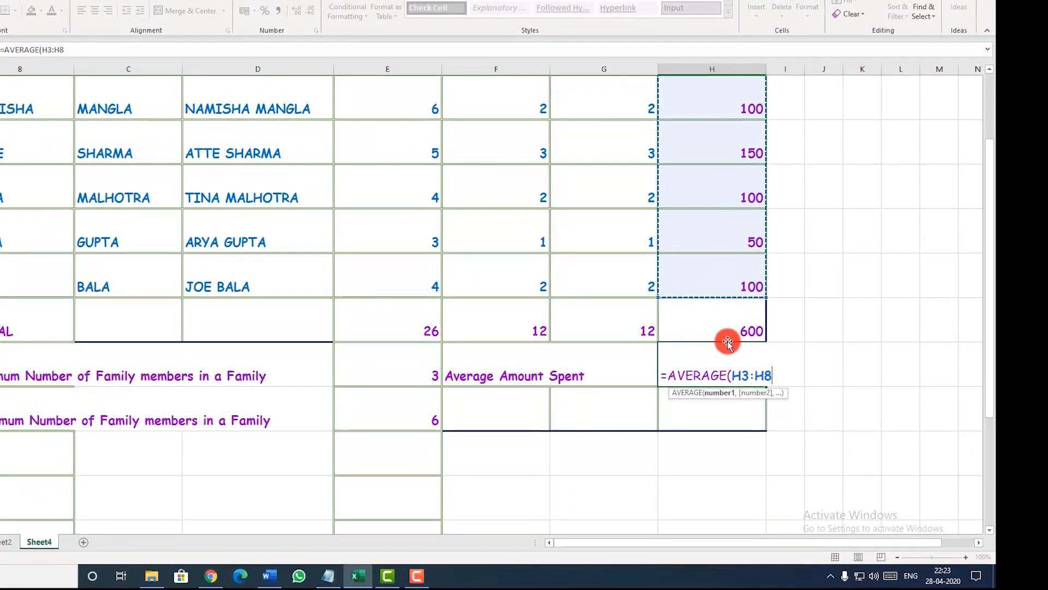
text())
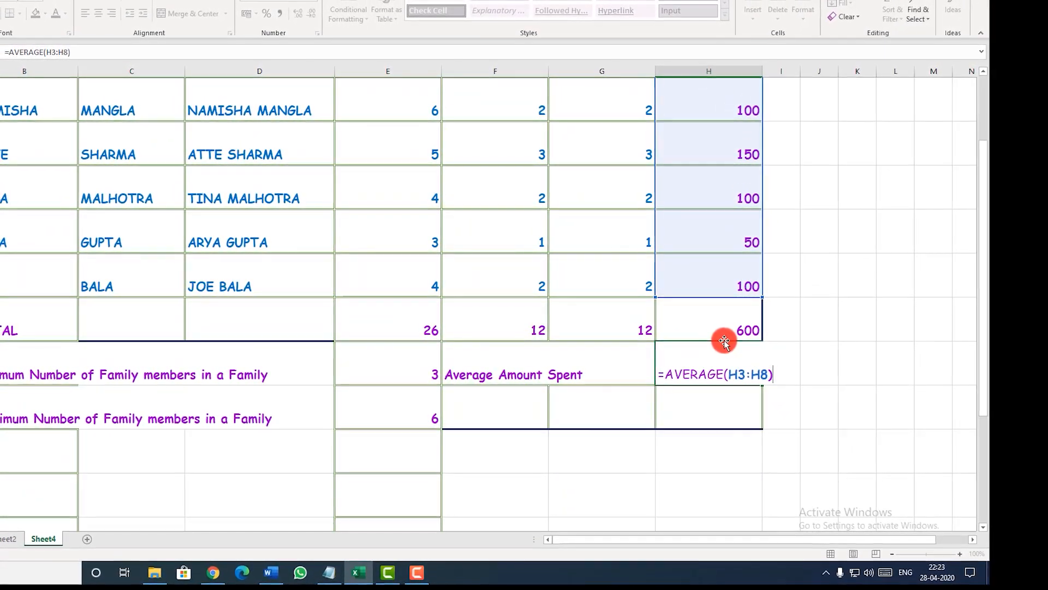
key(Return)
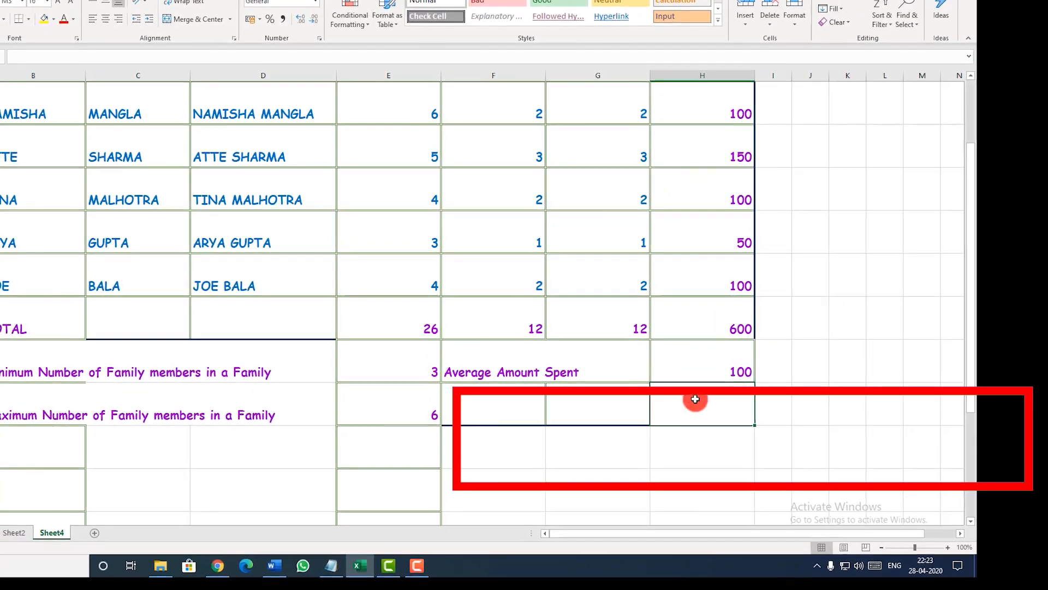
scroll(662, 363, up, 1)
scroll(660, 362, down, 1)
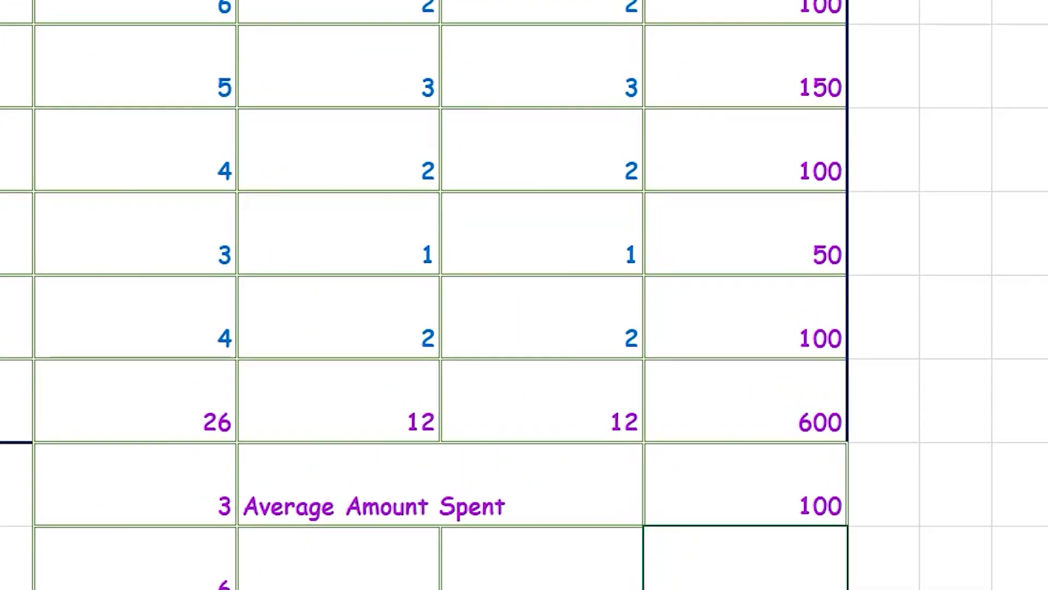
click(752, 431)
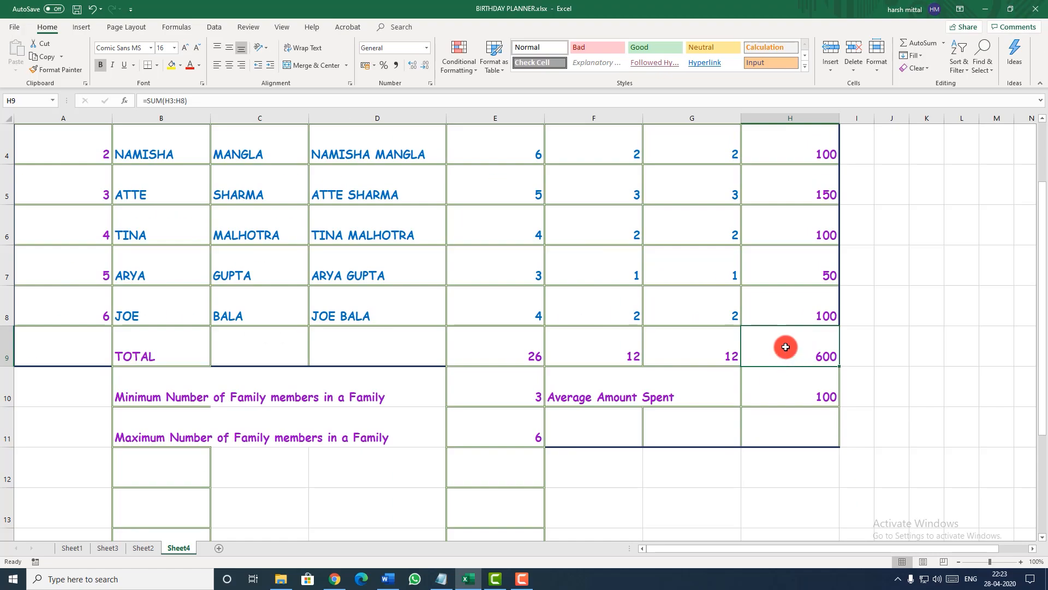
scroll(788, 352, up, 1)
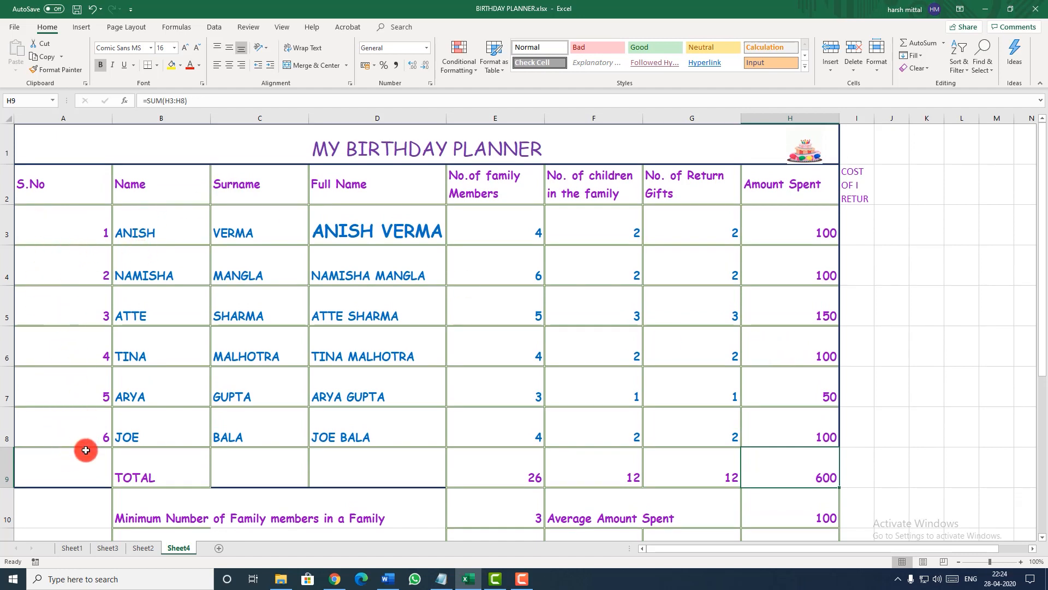
scroll(583, 409, down, 1)
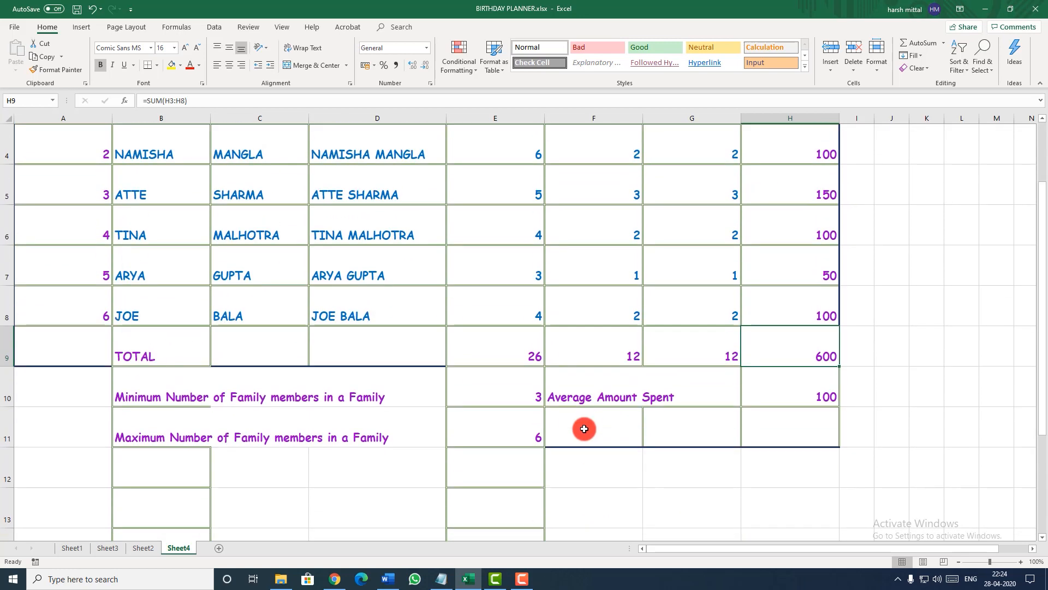
Step: Enter the label "Count of Number Of Friends" in cell F11, below the average label
click(578, 429)
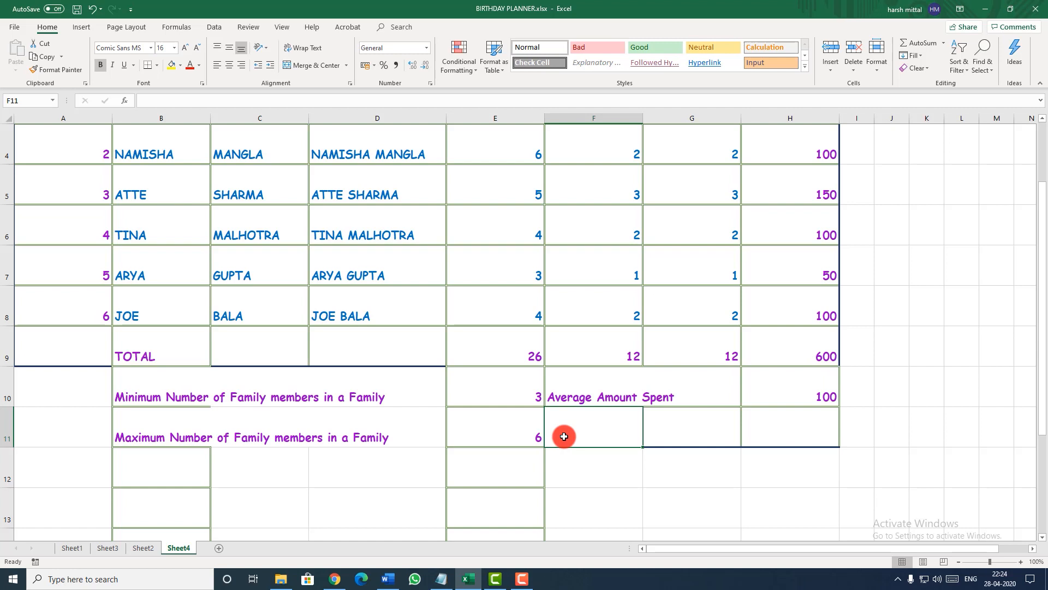
text(CO)
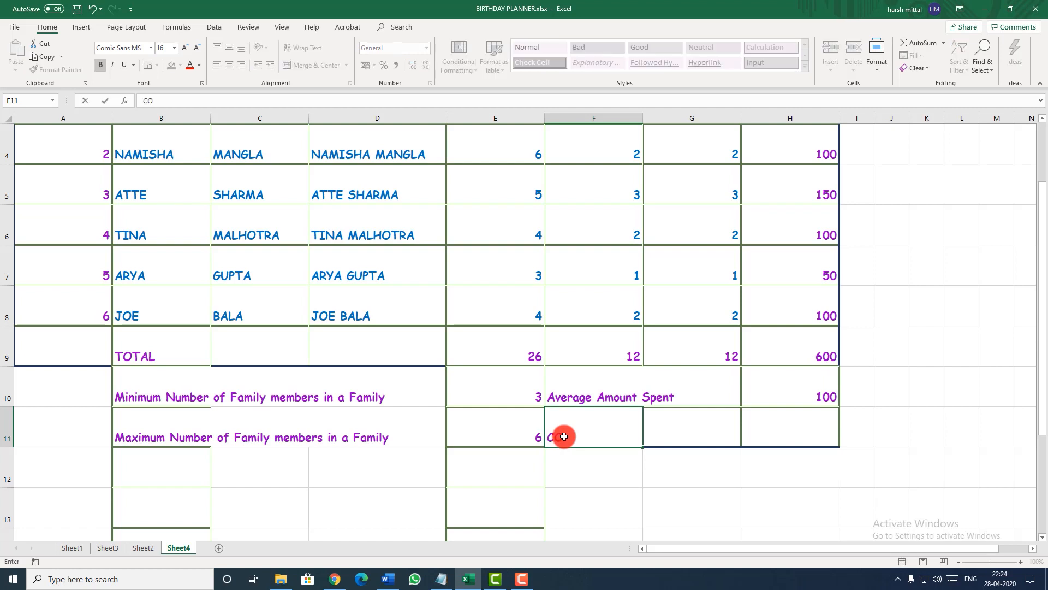
text(UNT)
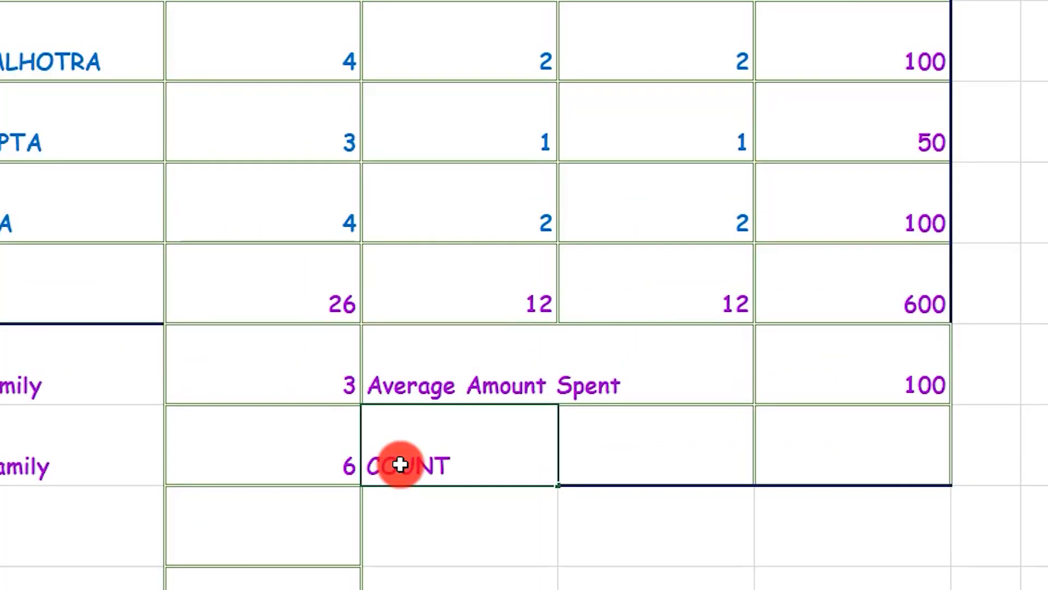
key(BackSpace)
key(BackSpace)
key(BackSpace)
key(BackSpace)
key(BackSpace)
text(Count of Numberof)
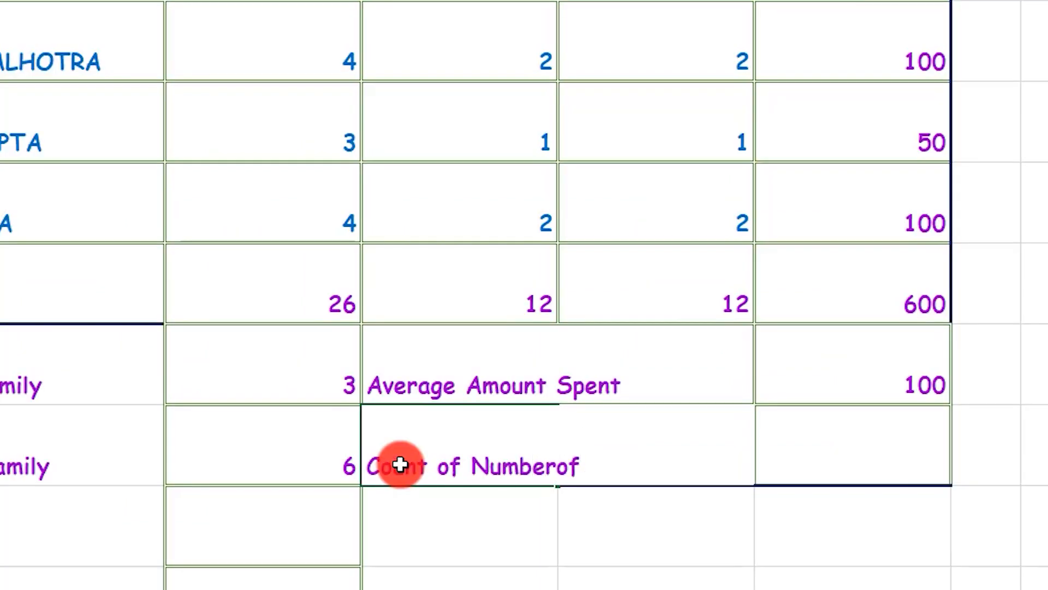
key(BackSpace)
key(BackSpace)
text(Of Friends)
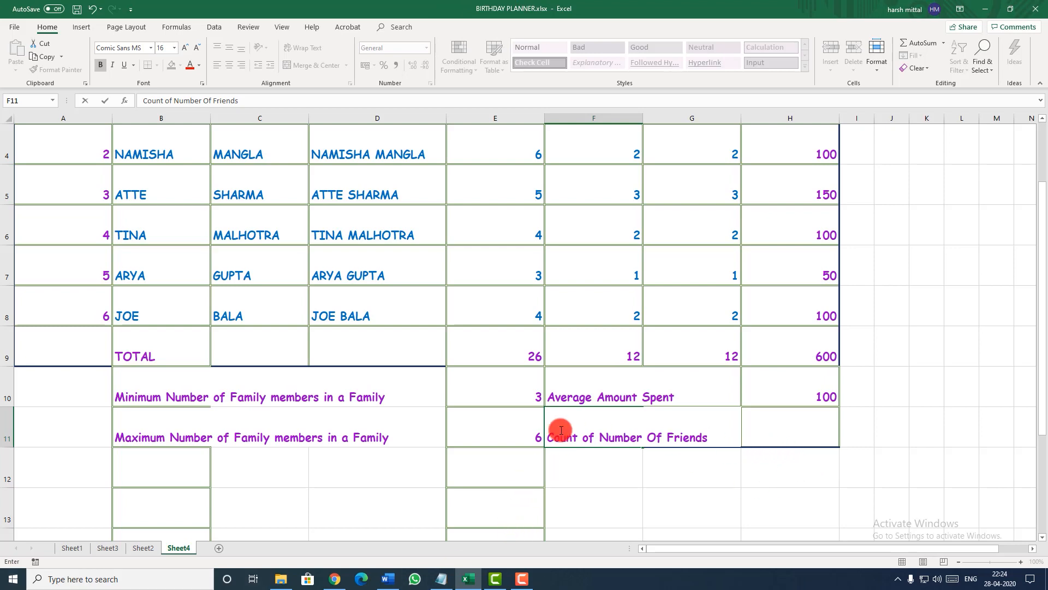
scroll(177, 319, up, 1)
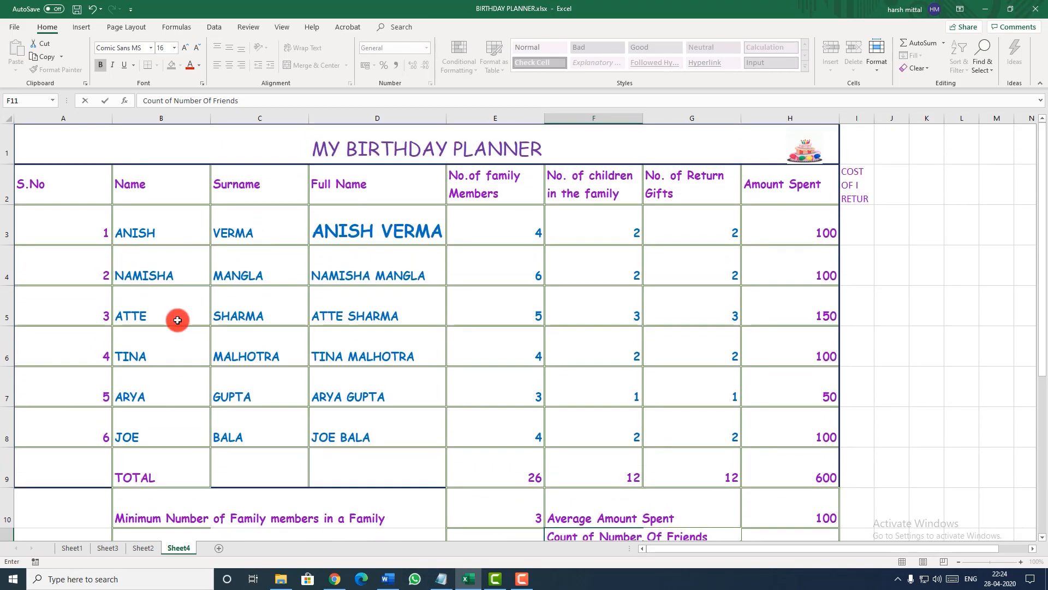
scroll(177, 323, down, 1)
Step: Count the friends in cell H11 using the amount spent entries, with the formula =COUNT(H3:H8)
click(754, 435)
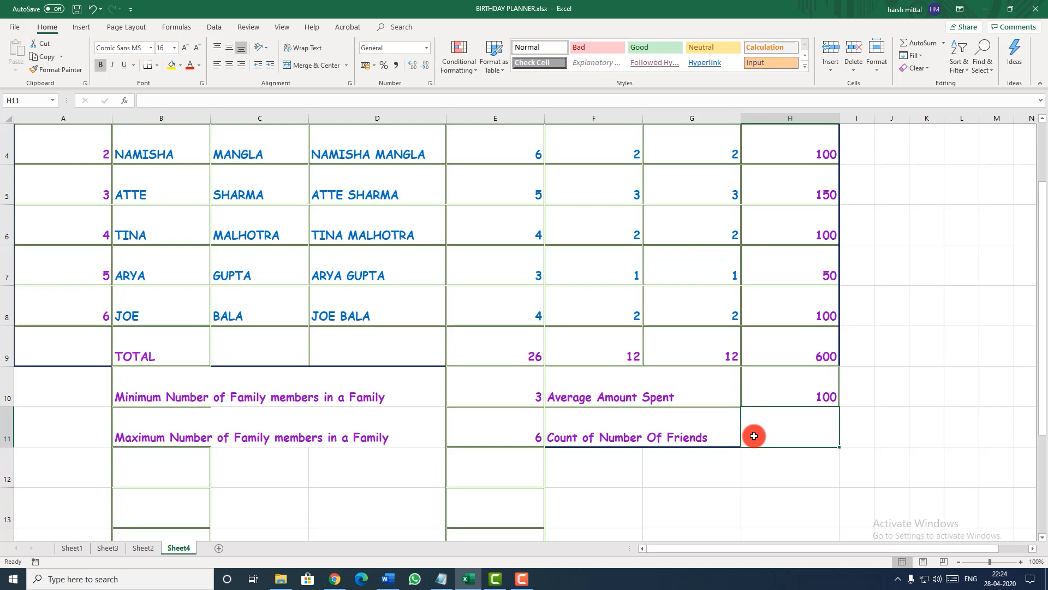
double_click(754, 436)
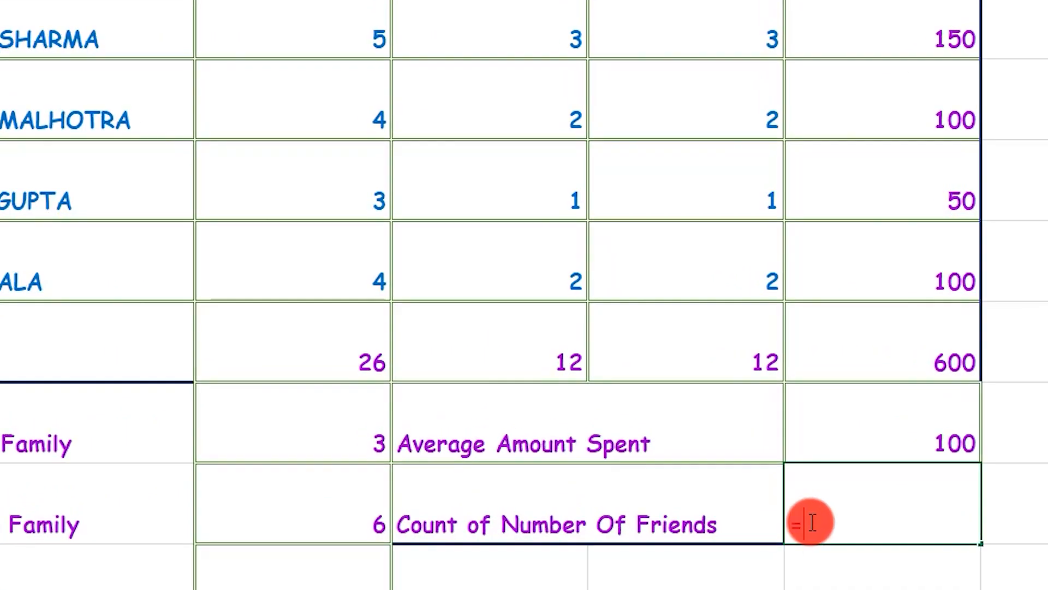
text(=count)
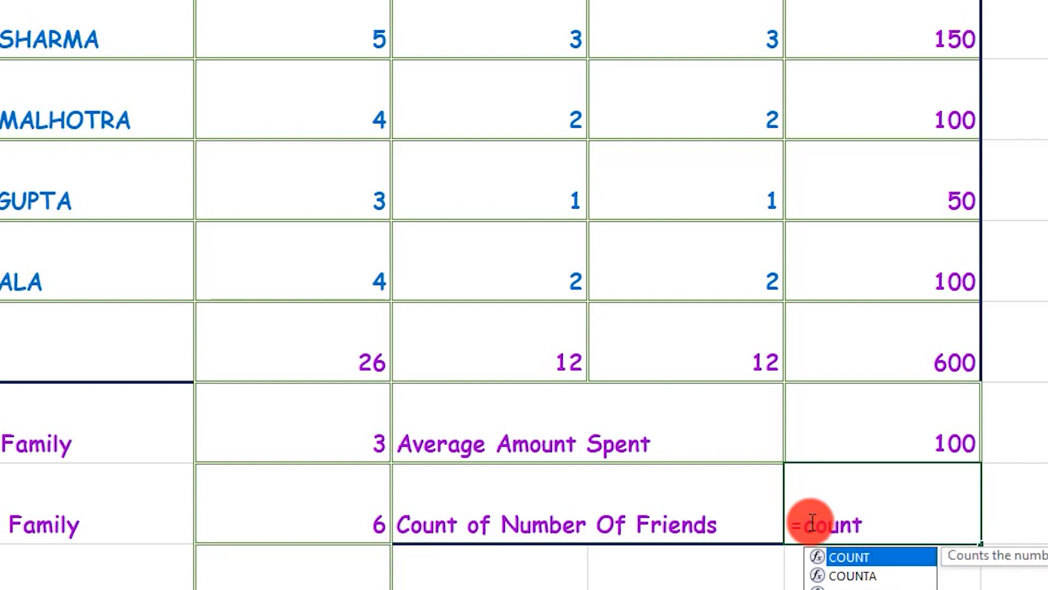
text(()
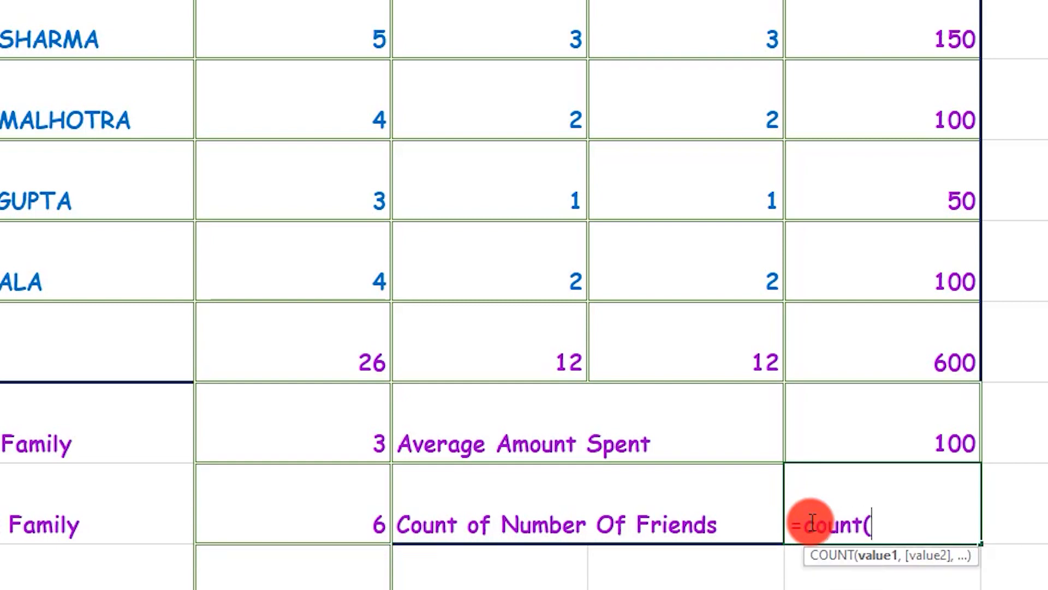
scroll(843, 252, up, 3)
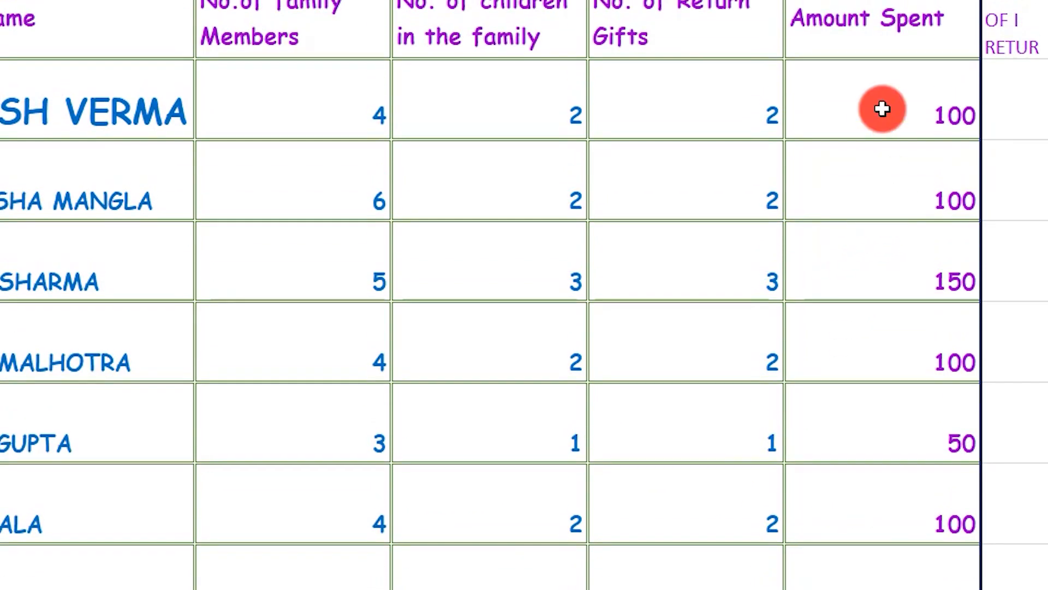
drag(883, 109, 879, 498)
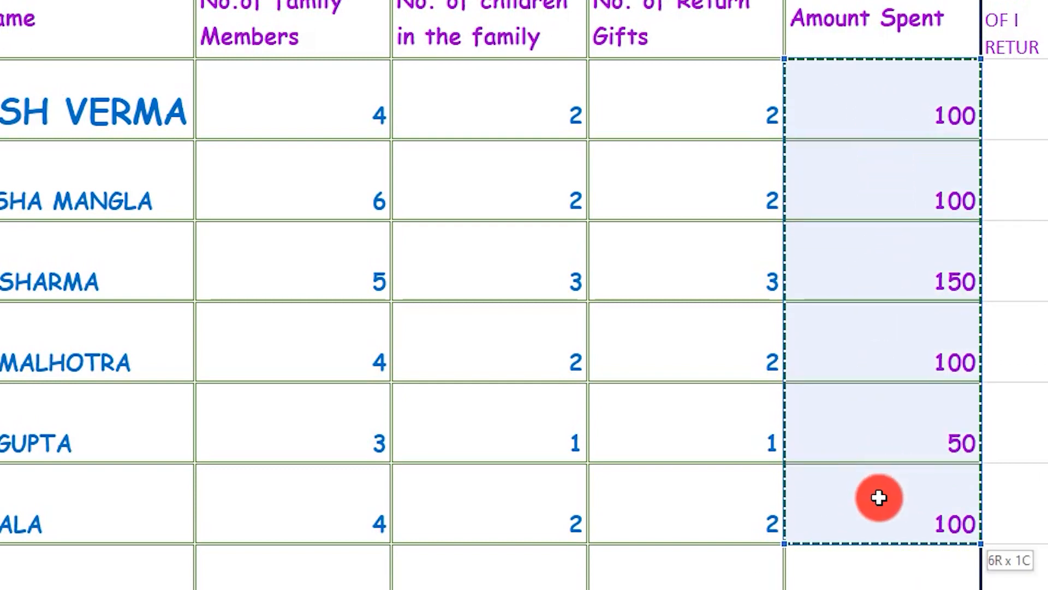
scroll(877, 498, down, 3)
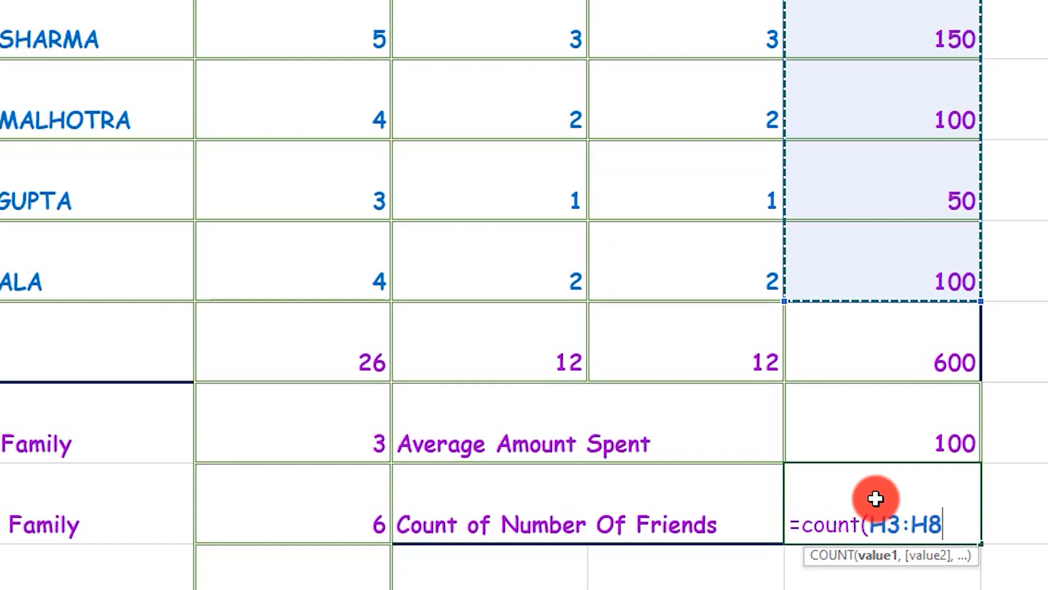
text())
key(Return)
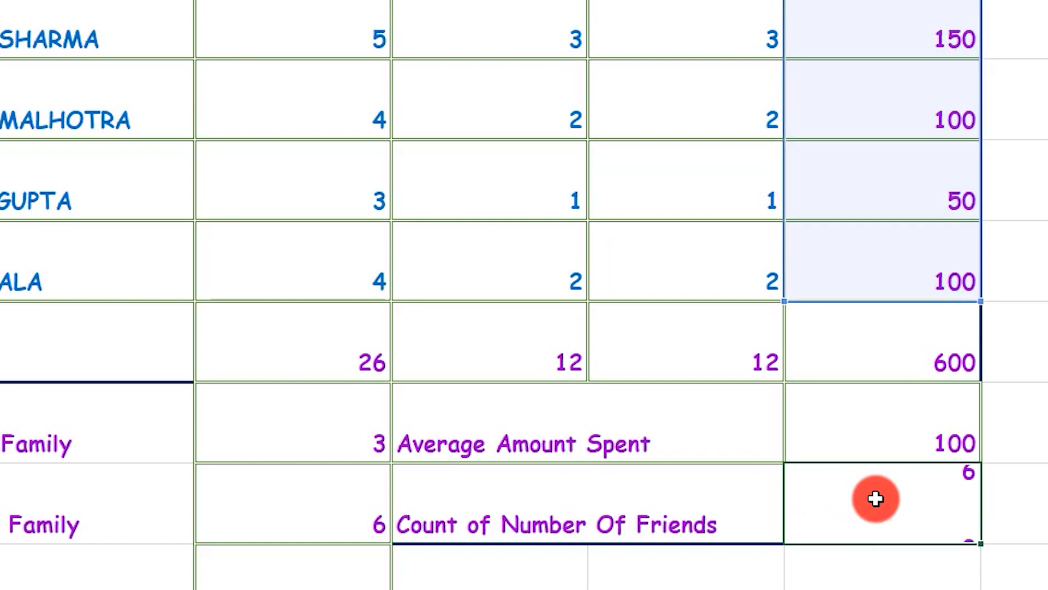